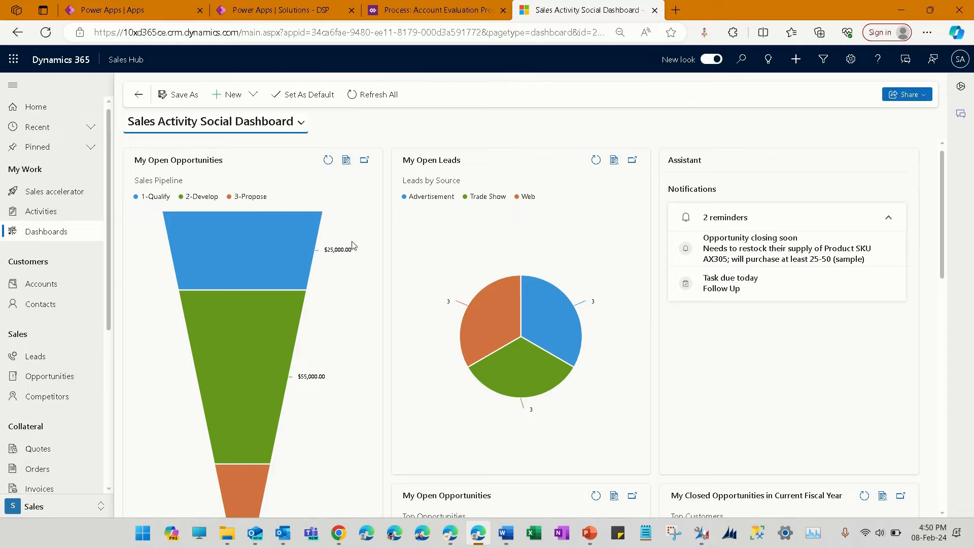
# Open the first lead in My Open Leads and review the Qualify stage fields of its business process flow
pyautogui.click(81, 361)
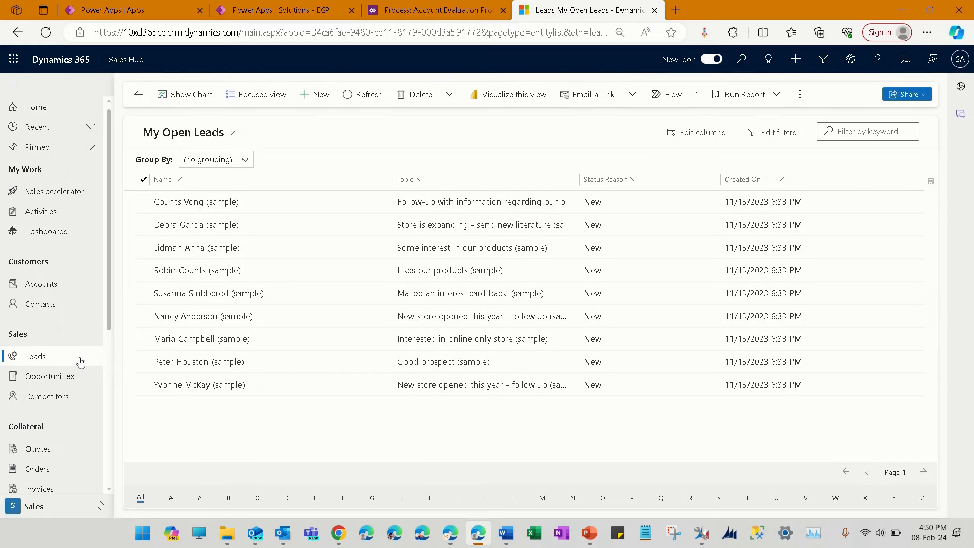
pyautogui.click(217, 203)
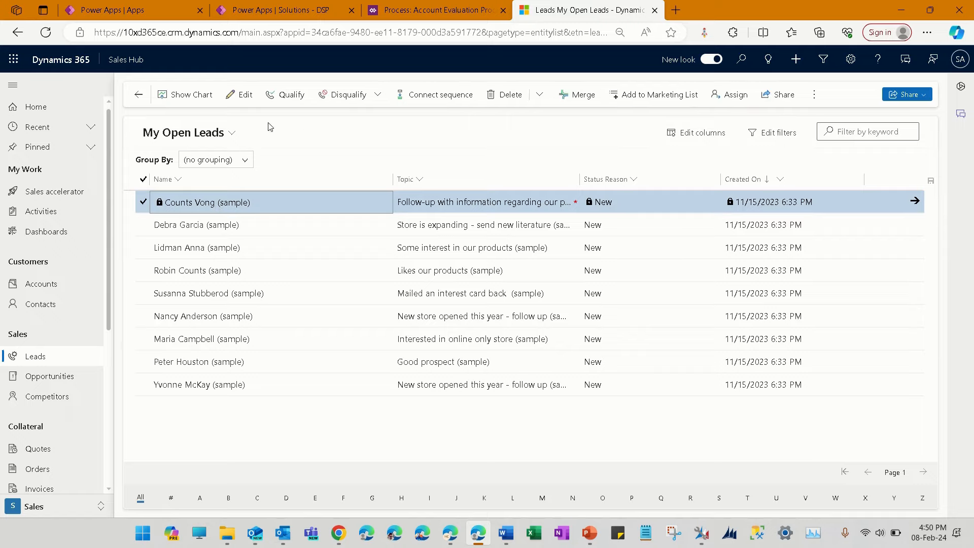
pyautogui.click(239, 101)
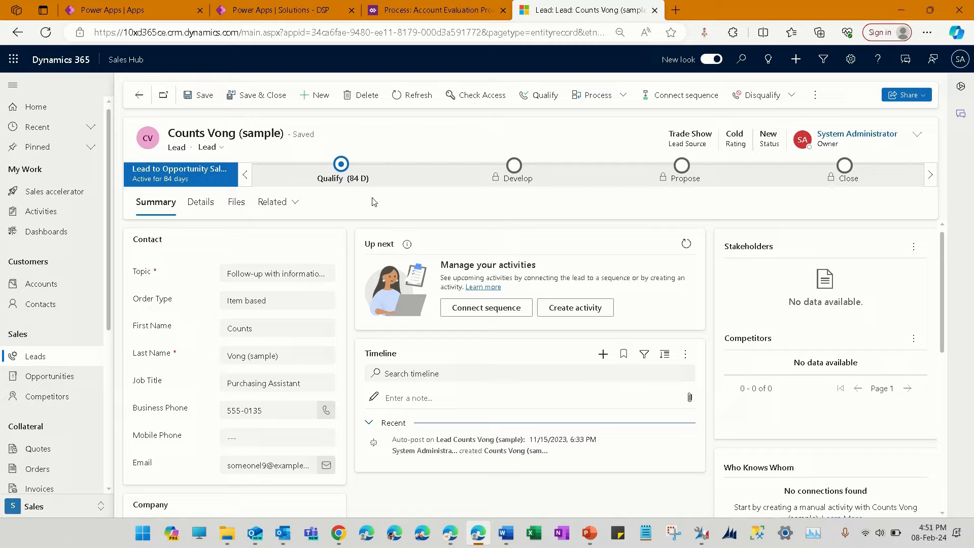
pyautogui.click(346, 168)
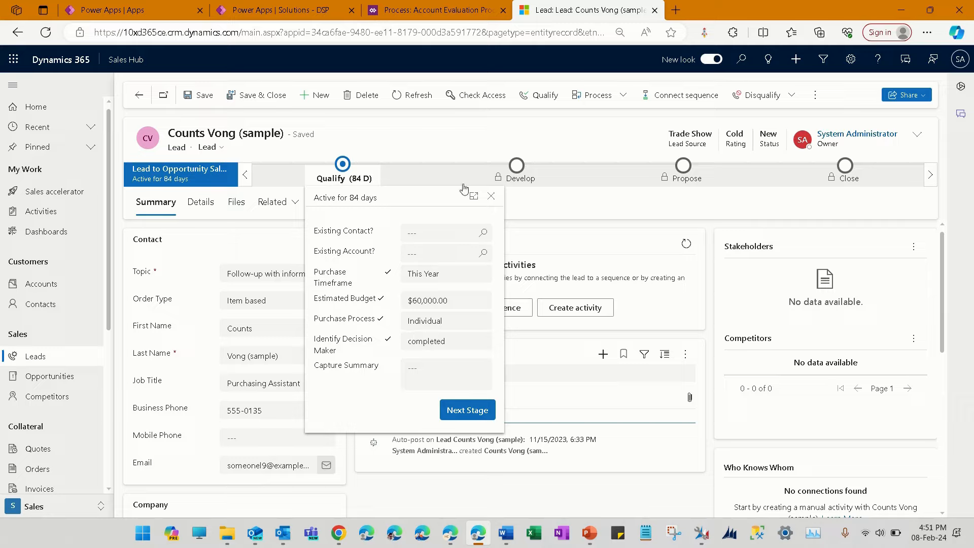
pyautogui.click(563, 208)
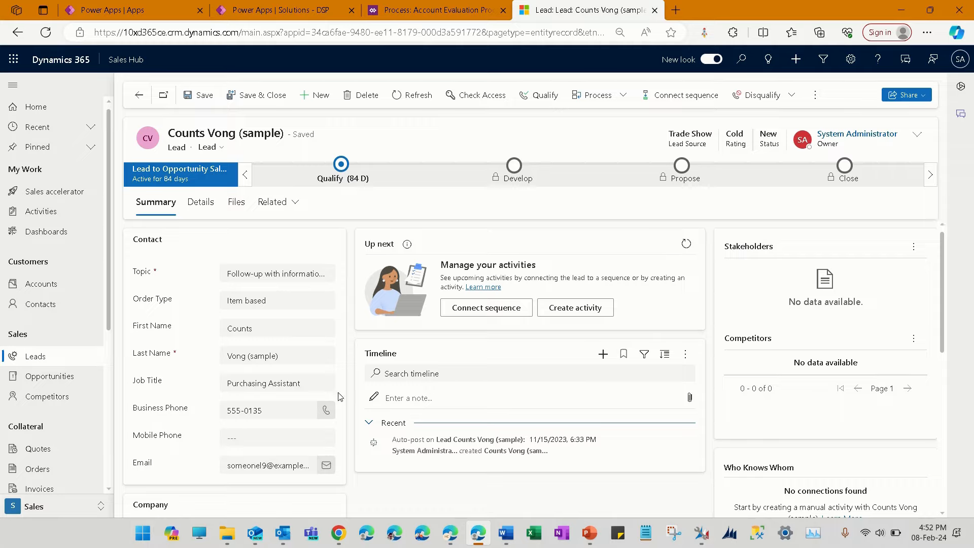
# Switch to Power Apps, finish the pending process editing session, and reopen the DSP solution from the solutions list
pyautogui.click(280, 10)
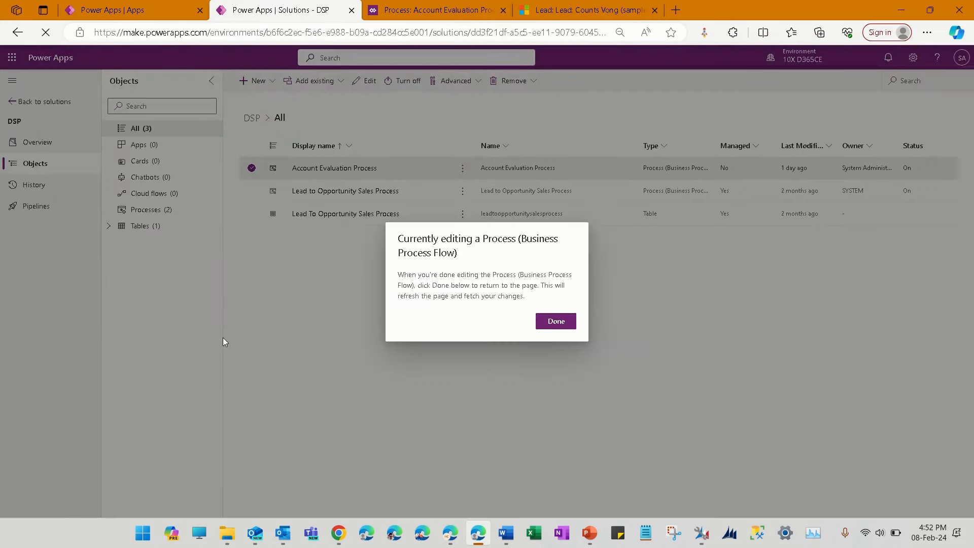
pyautogui.click(554, 322)
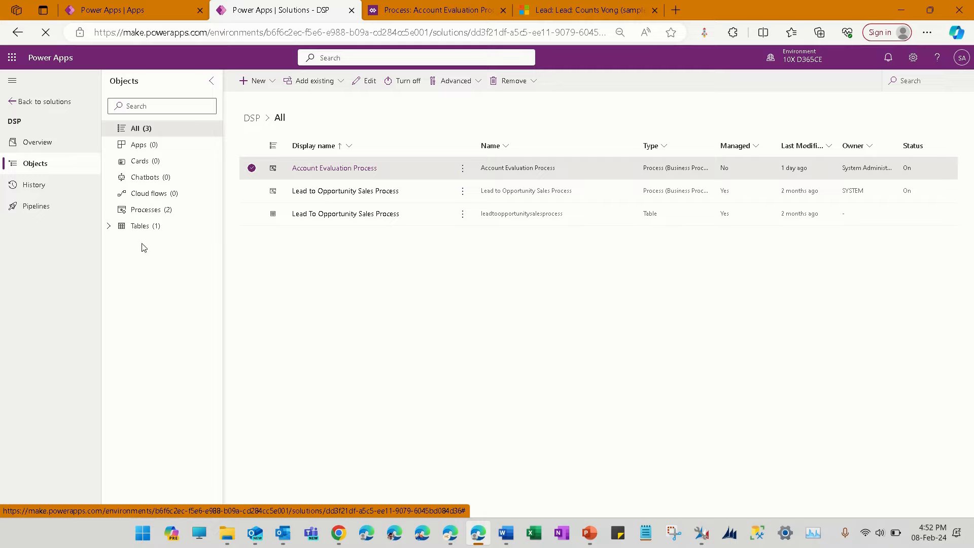
pyautogui.click(20, 104)
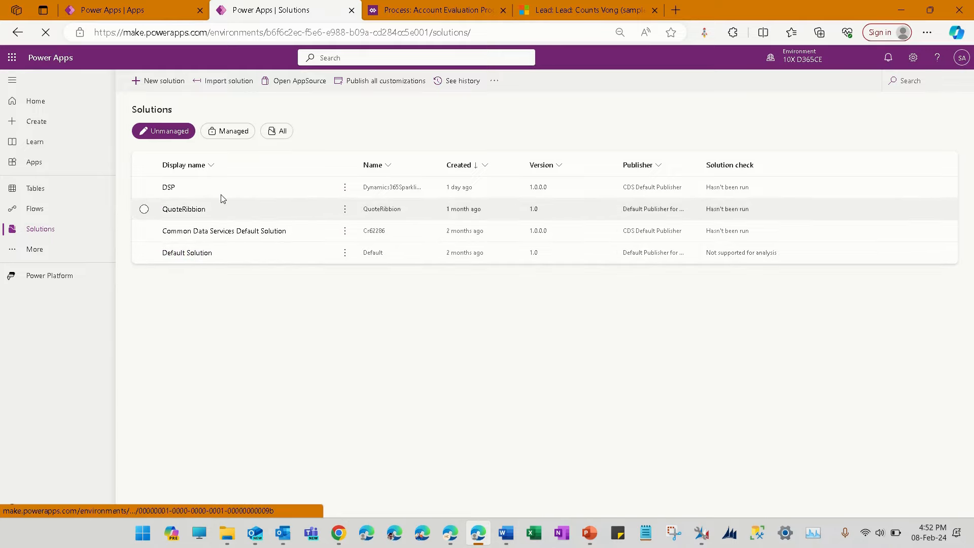
pyautogui.click(168, 188)
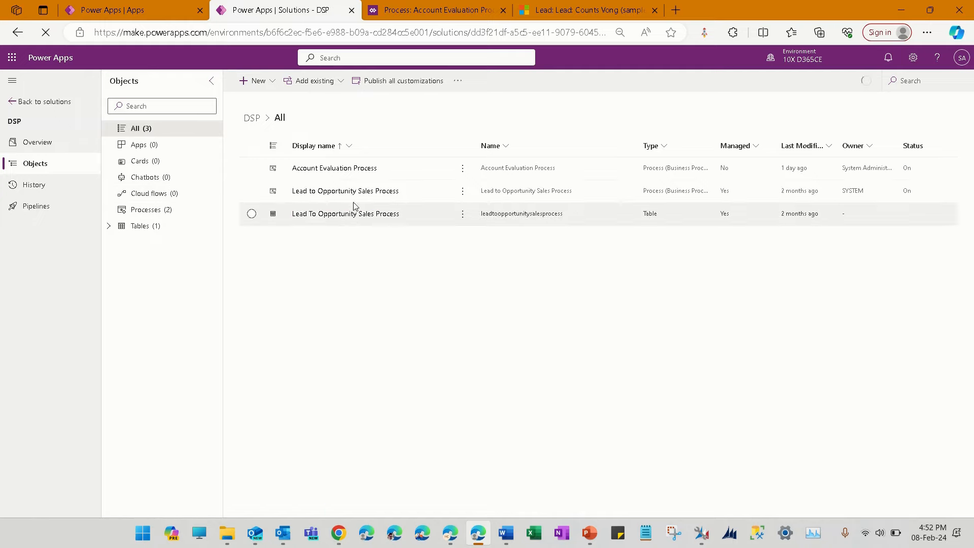
# Start a new business process flow in the DSP solution
pyautogui.click(391, 18)
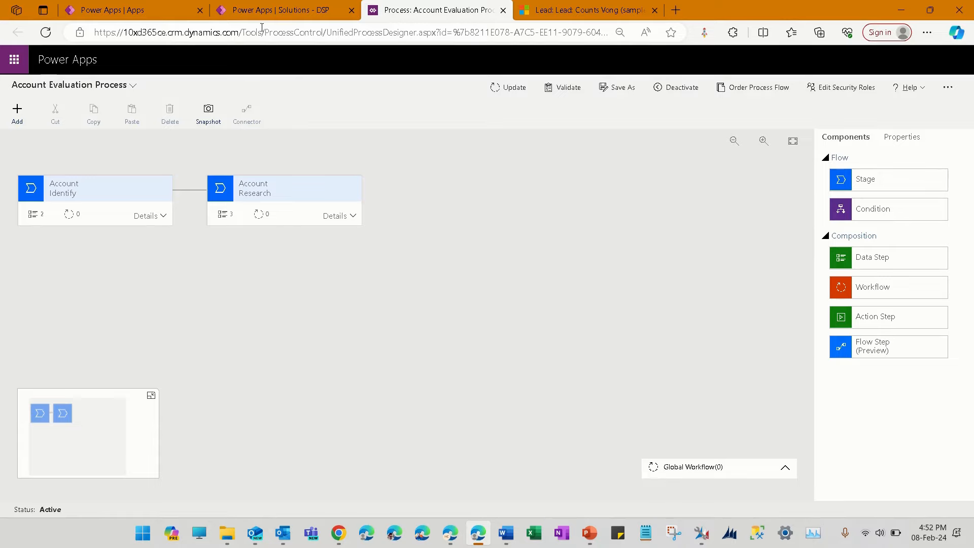
pyautogui.moveTo(272, 9)
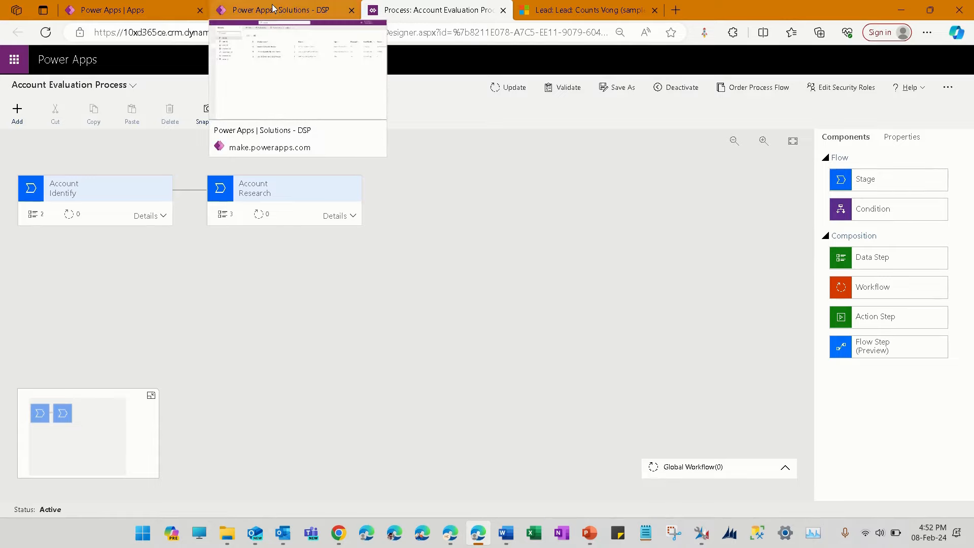
pyautogui.click(272, 9)
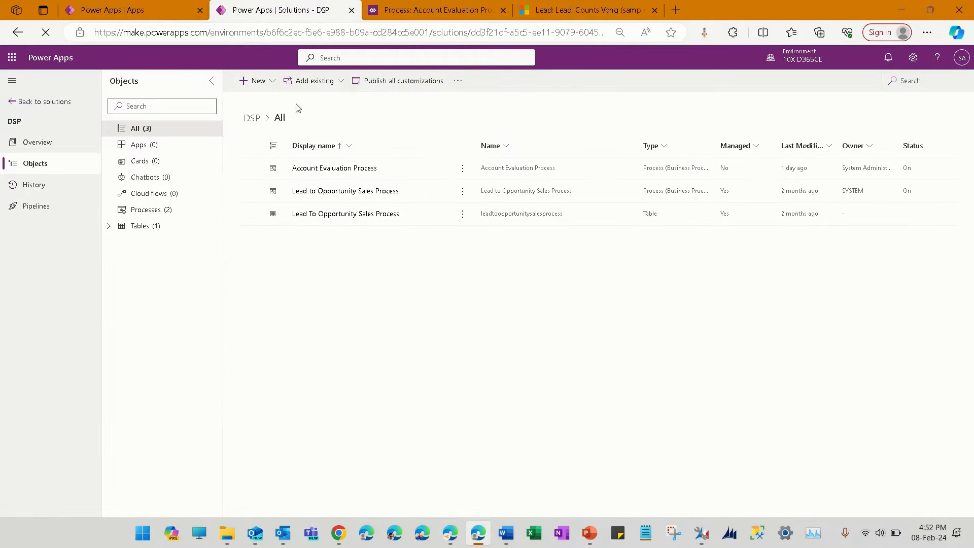
pyautogui.click(271, 84)
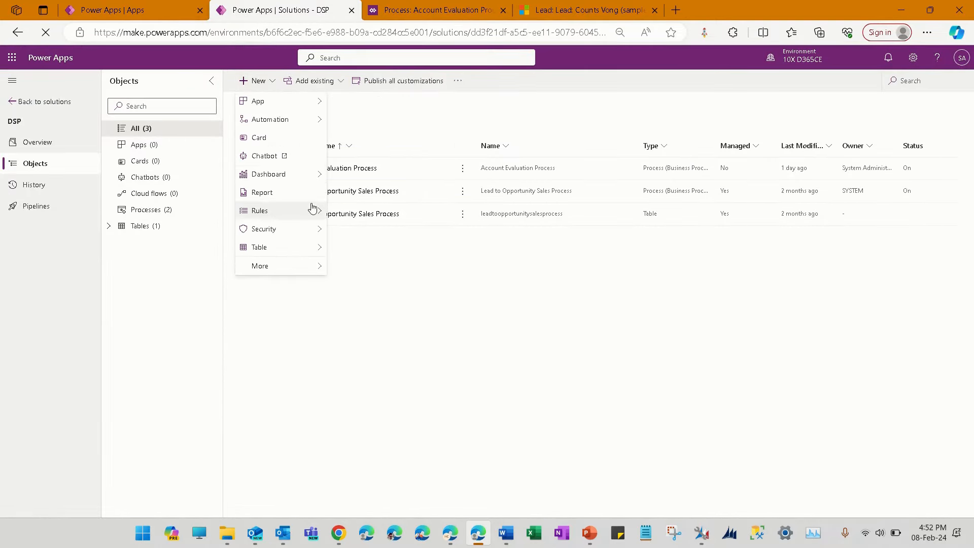
pyautogui.moveTo(318, 126)
pyautogui.moveTo(397, 198)
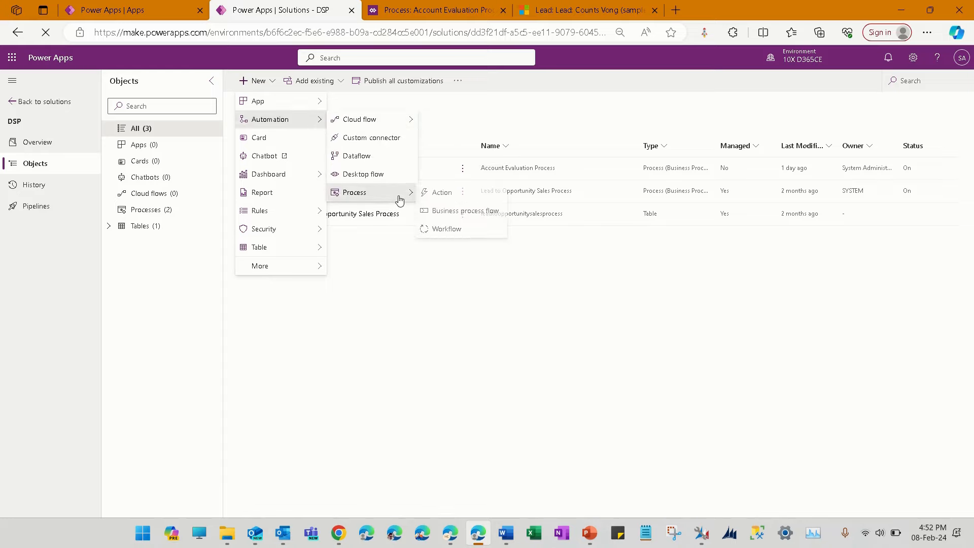
pyautogui.click(472, 213)
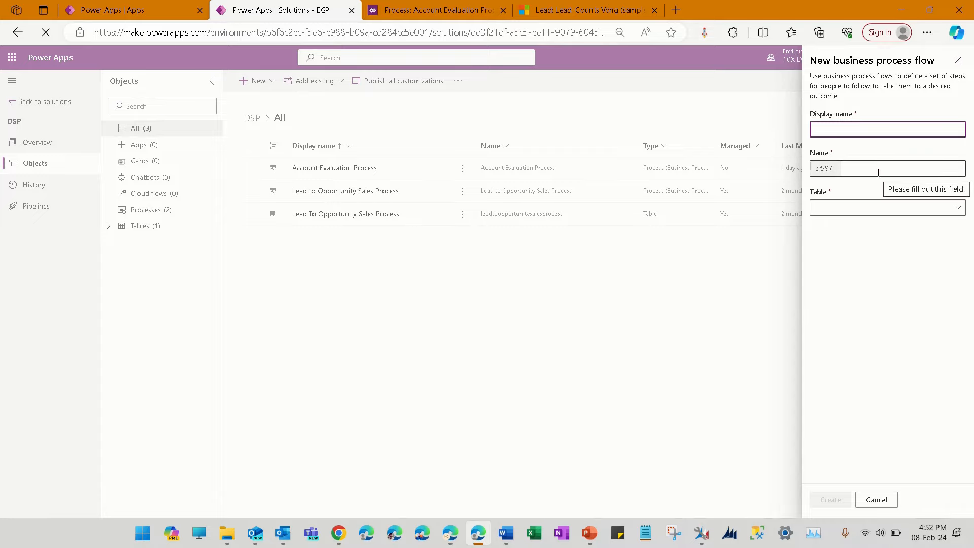
# Browse the tables available for the new business process flow without choosing one
pyautogui.click(959, 212)
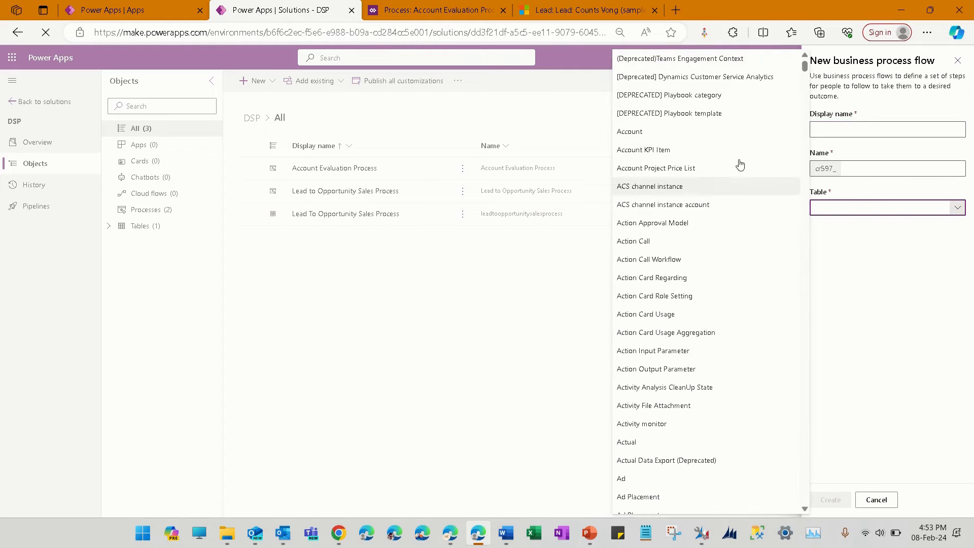
pyautogui.scroll(-5, 738, 213)
pyautogui.scroll(-4, 738, 259)
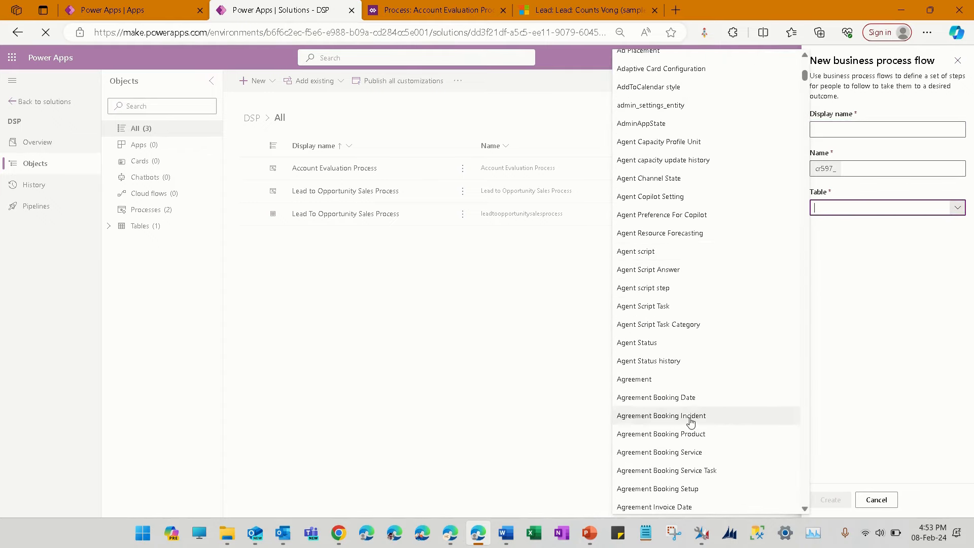
pyautogui.click(896, 388)
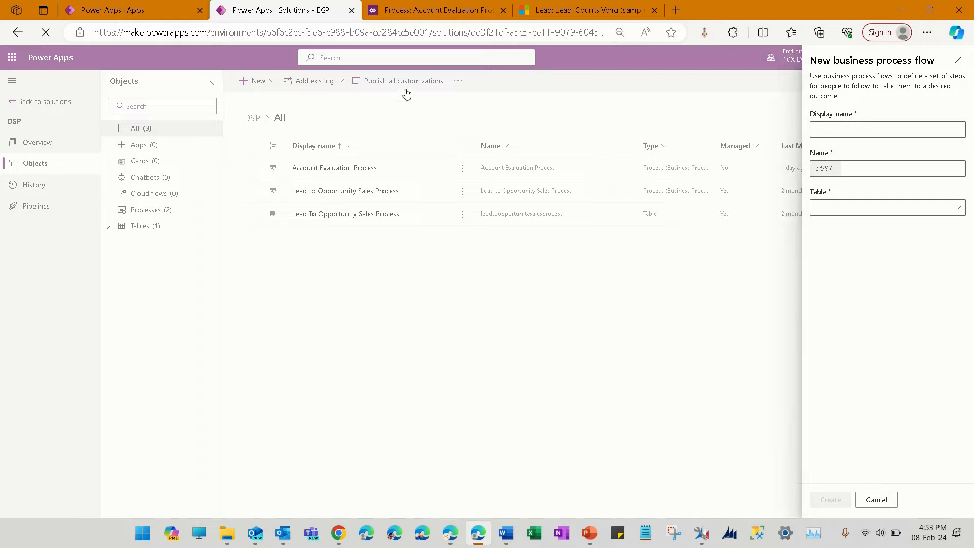
# Switch to the Account Evaluation Process designer and expand the Identify stage's details to view its data steps
pyautogui.click(392, 12)
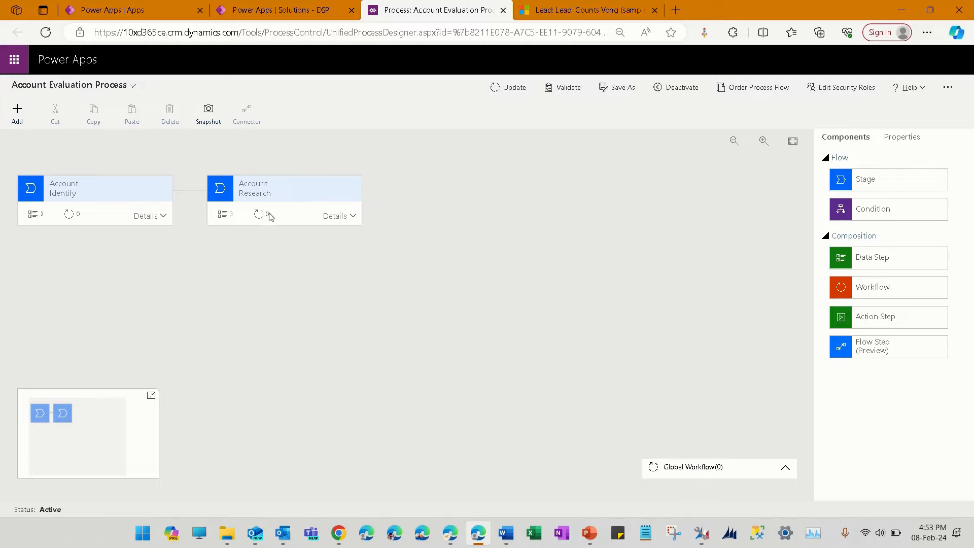
pyautogui.click(130, 191)
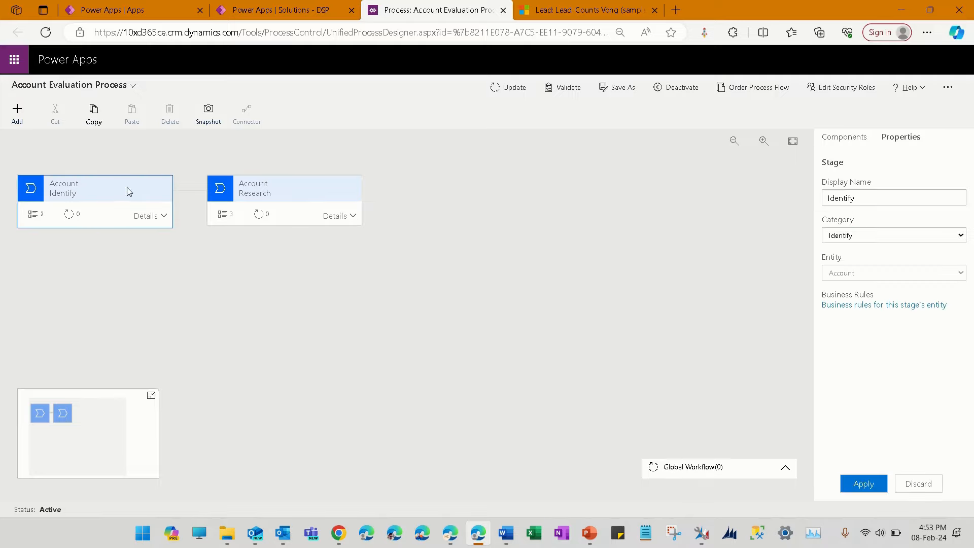
pyautogui.click(159, 216)
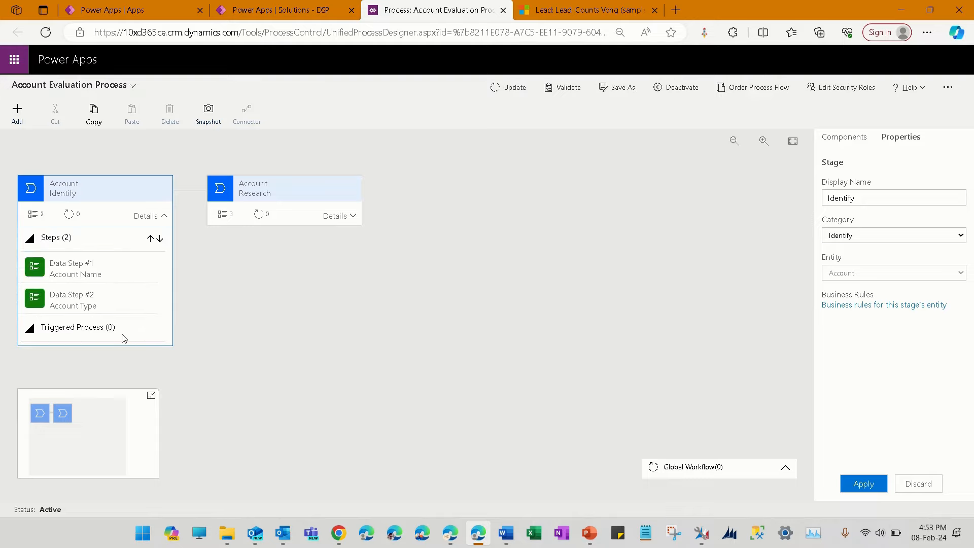
# Switch to Dynamics 365 Sales Hub and open the A Datum Corporation account to view its process flow
pyautogui.click(621, 10)
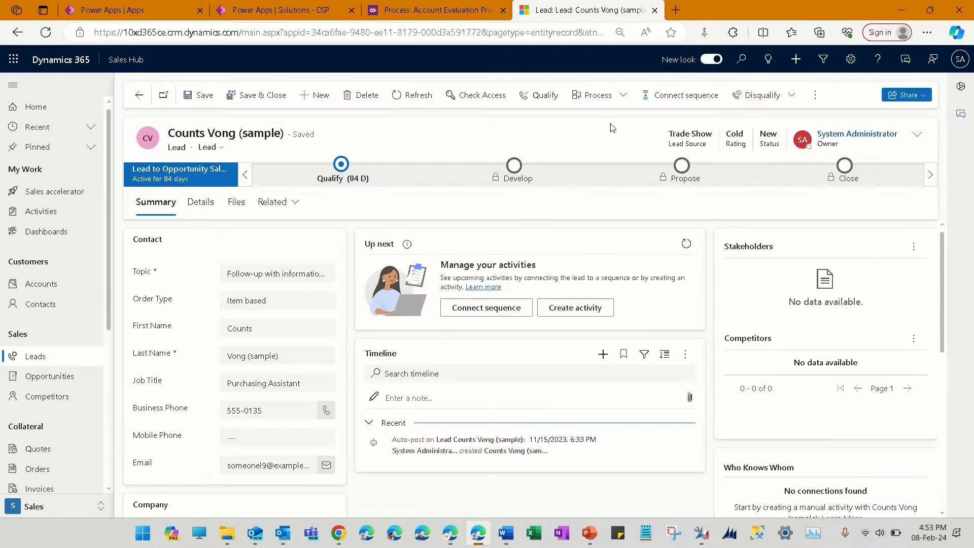
pyautogui.click(54, 285)
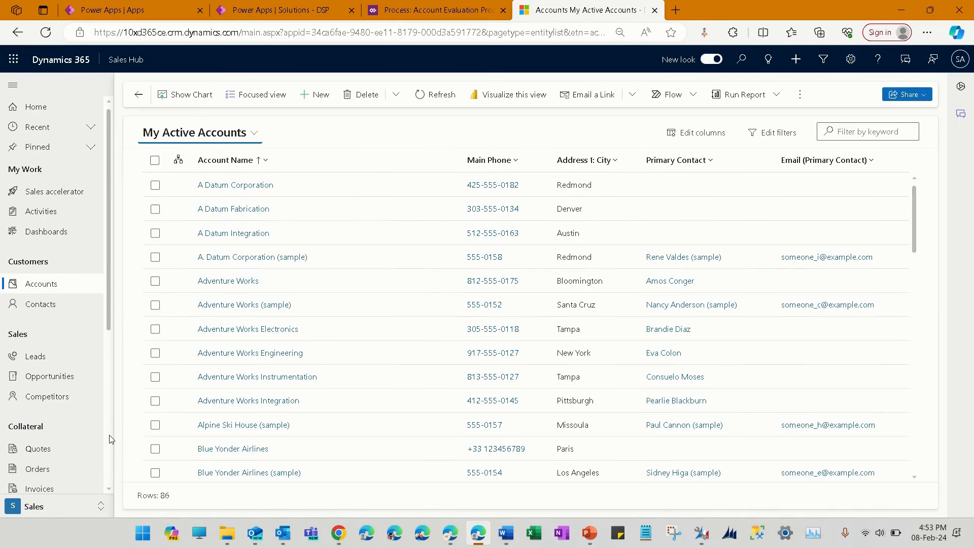
pyautogui.click(236, 186)
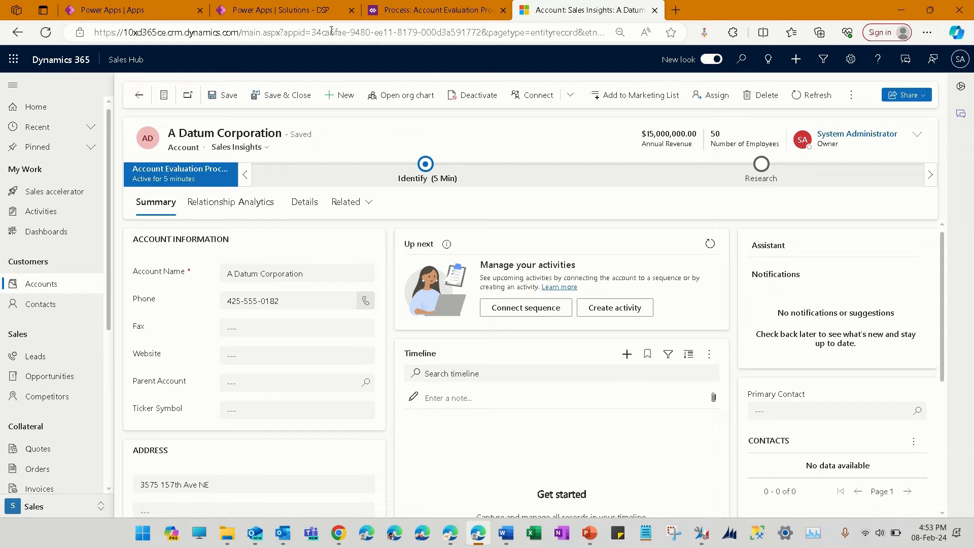
# Return to the Account Evaluation Process designer and examine which flow and composition elements can be added, without adding any
pyautogui.click(382, 13)
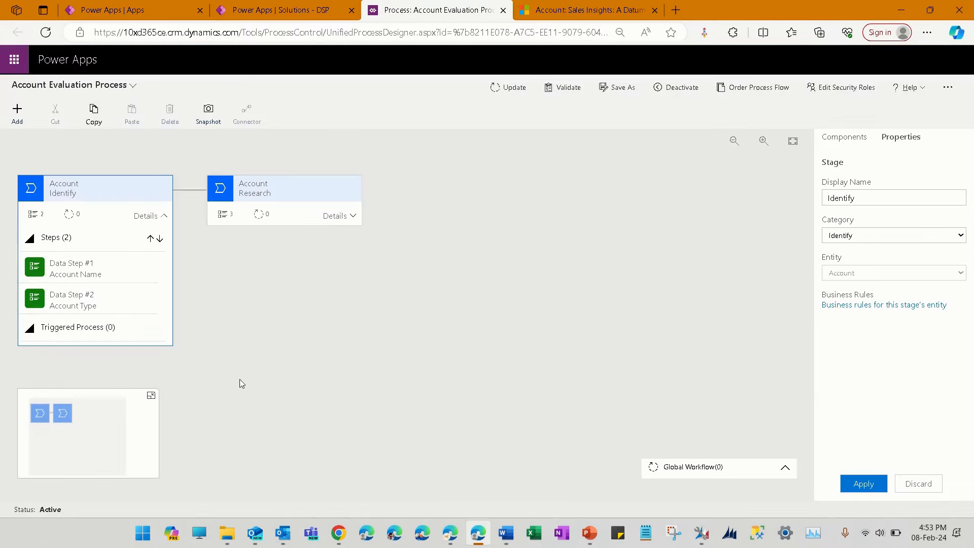
pyautogui.click(238, 311)
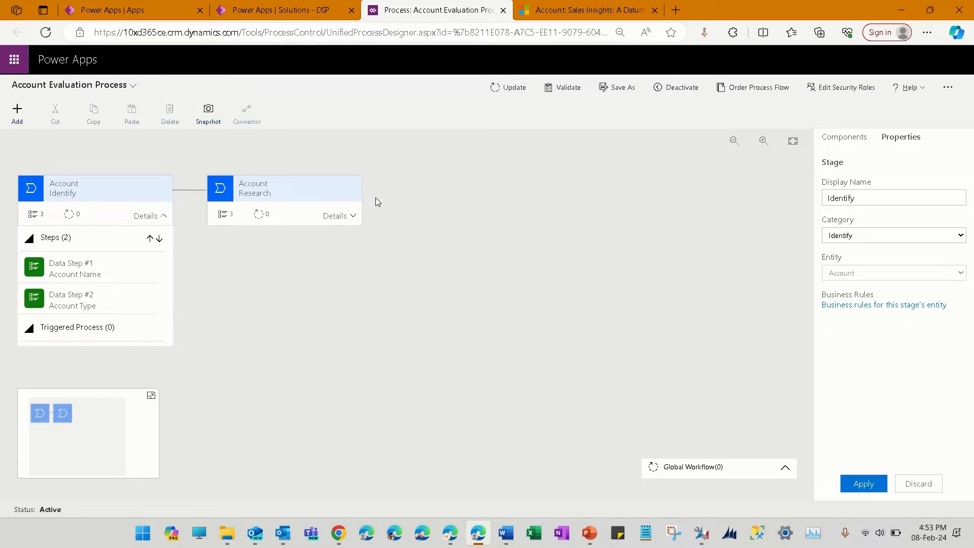
pyautogui.click(17, 113)
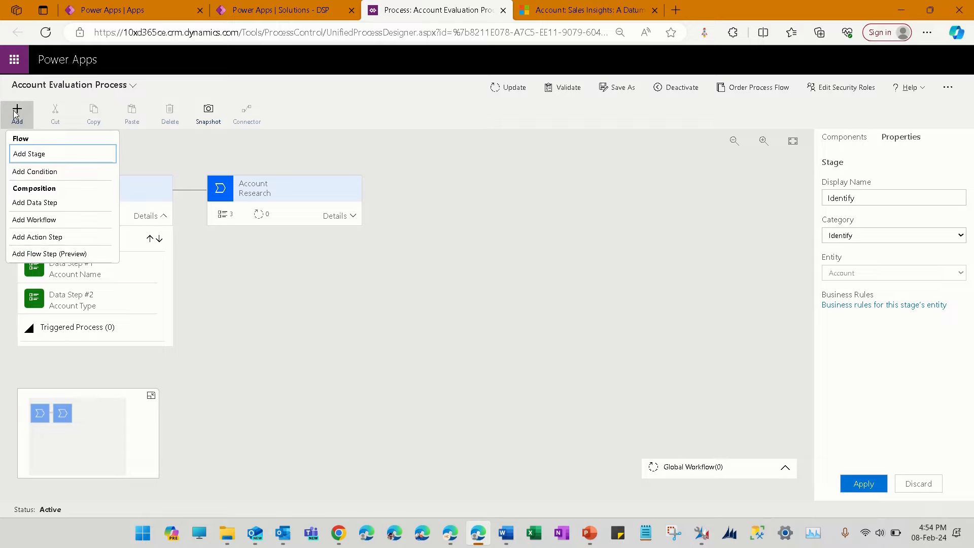
pyautogui.click(24, 123)
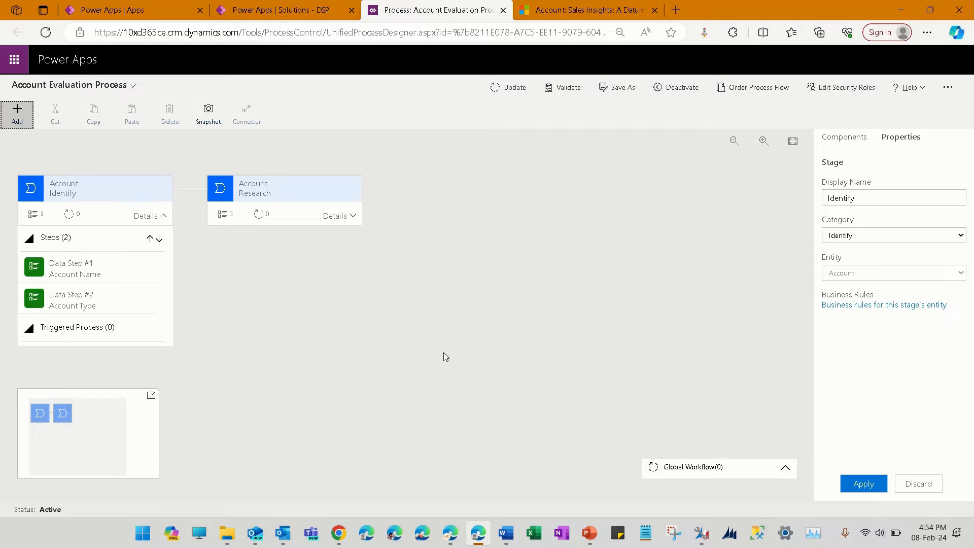
pyautogui.hotkey('ctrl', '+')
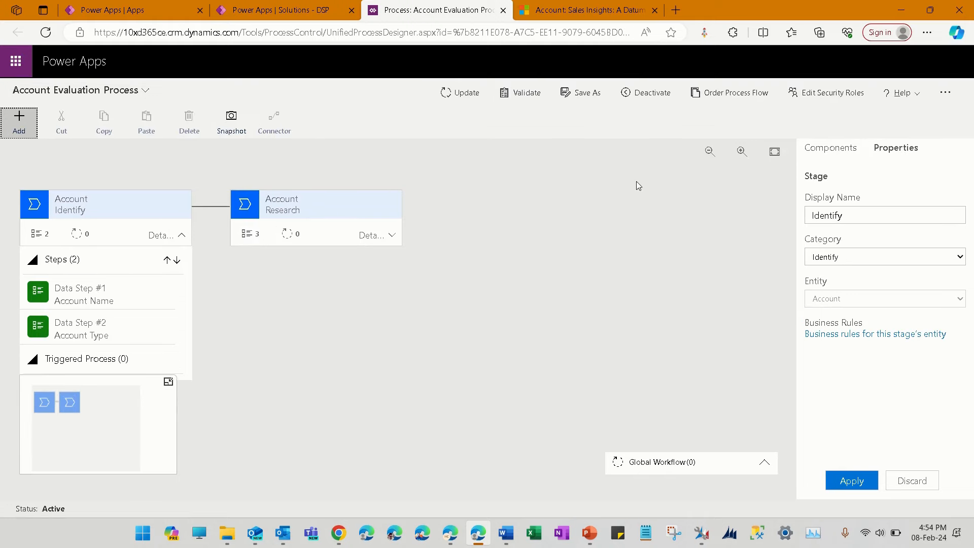
pyautogui.hotkey('ctrl', '+')
pyautogui.hotkey('ctrl', '+')
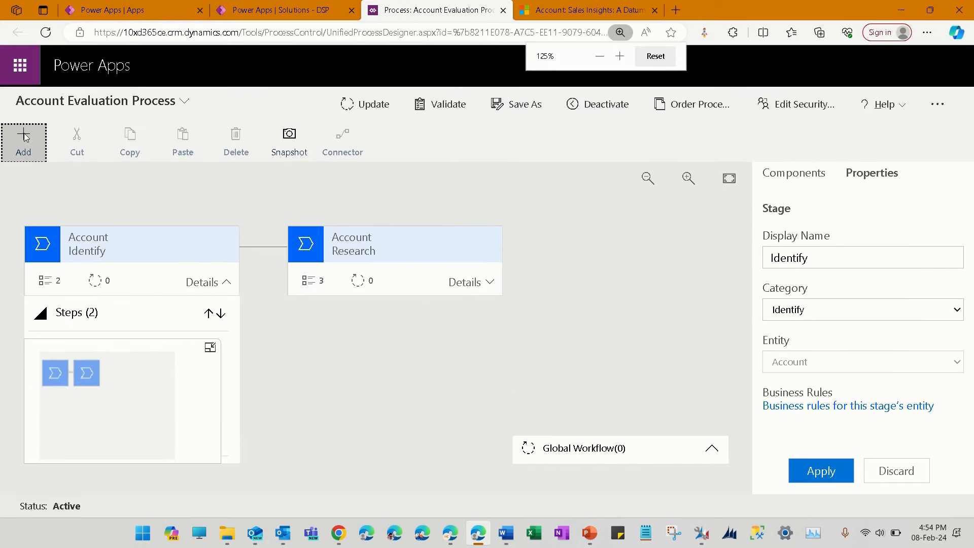
pyautogui.click(24, 137)
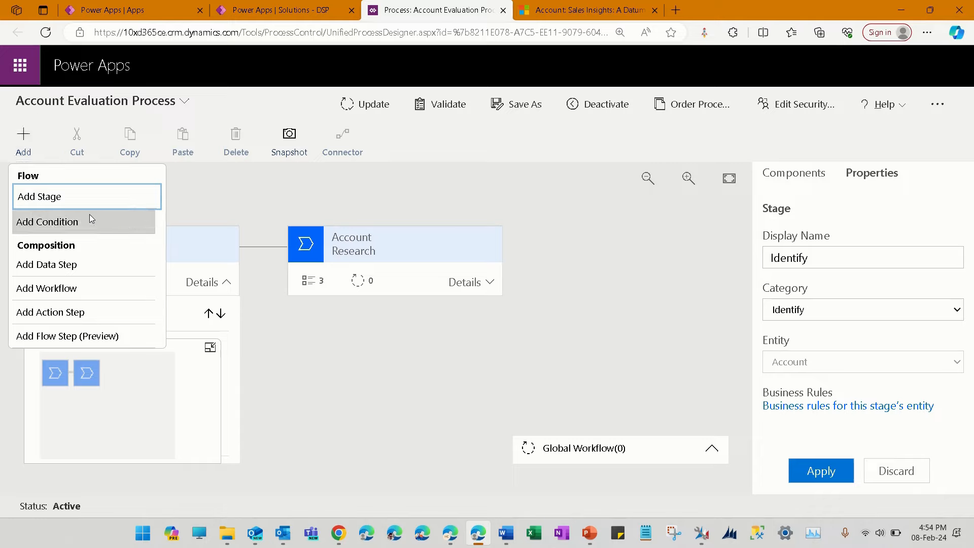
pyautogui.click(102, 313)
pyautogui.click(15, 151)
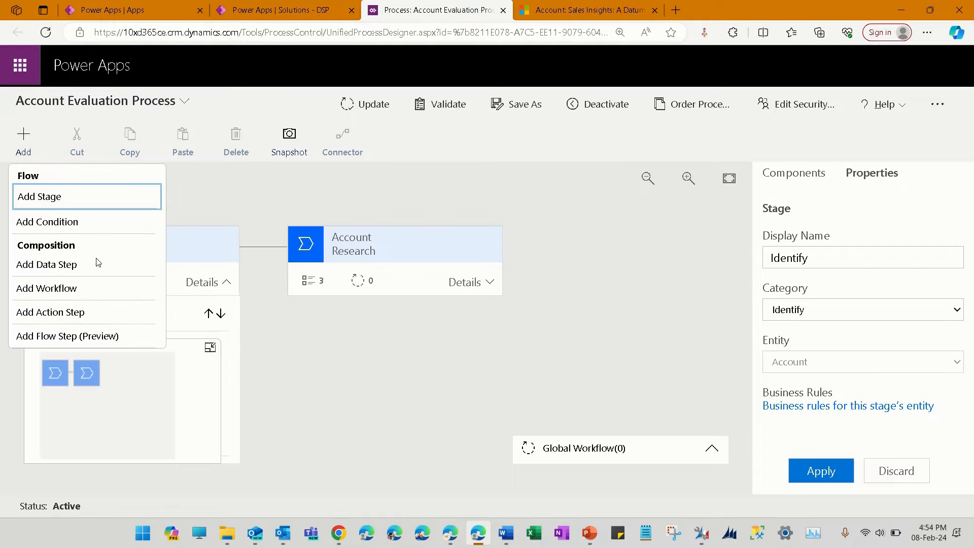
pyautogui.click(356, 400)
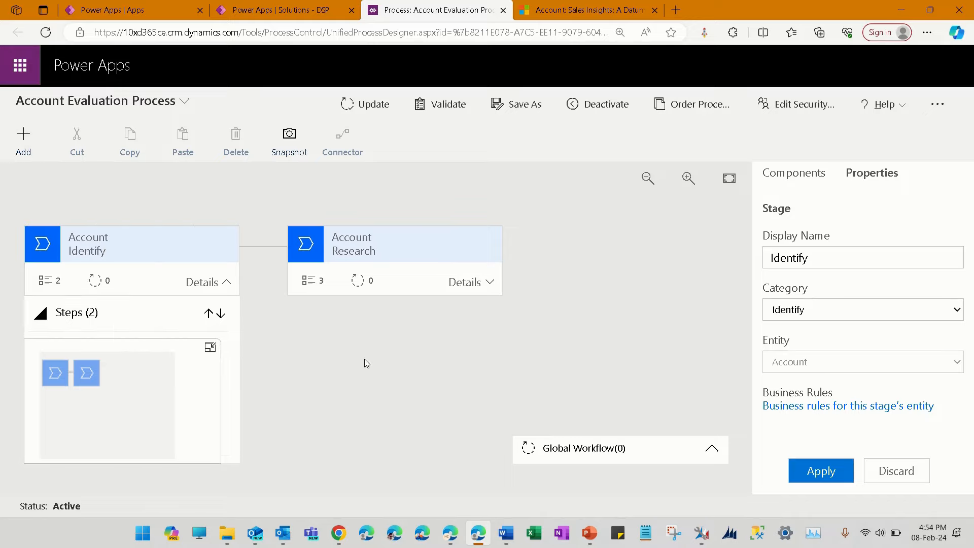
# Reduce the page zoom to 100% and show the designer's list of available components
pyautogui.hotkey('ctrl', '-')
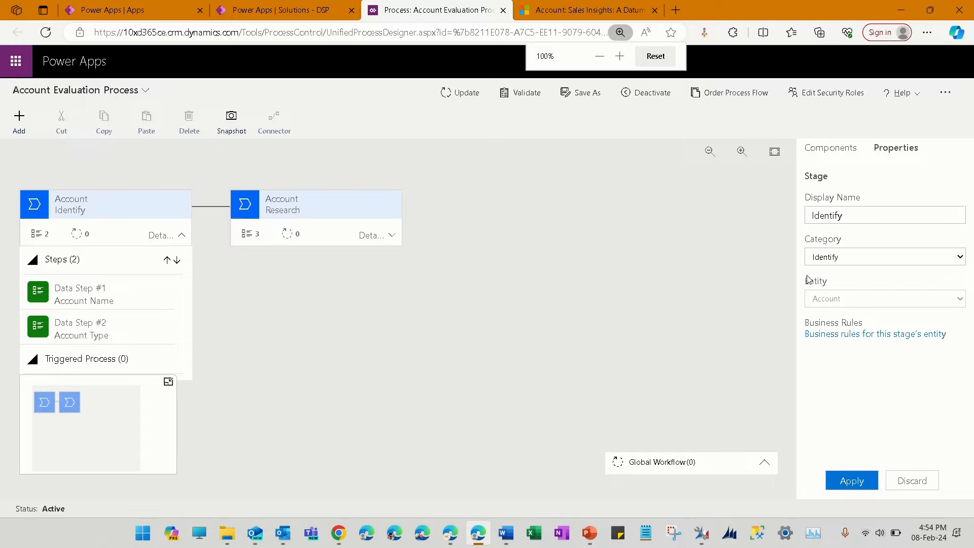
pyautogui.click(841, 149)
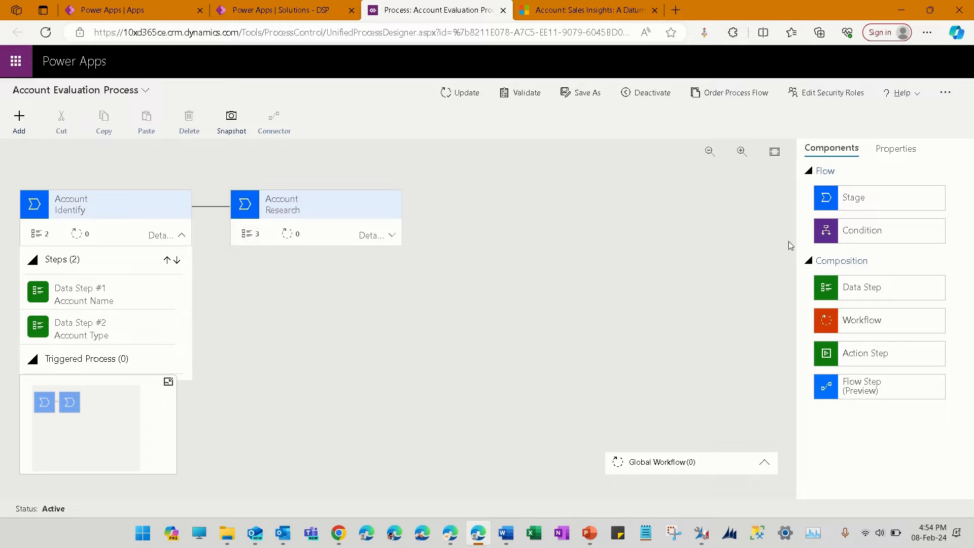
# Add a new stage after the Research stage, set its category to Develop and apply the change
pyautogui.moveTo(872, 207); pyautogui.dragTo(423, 217)
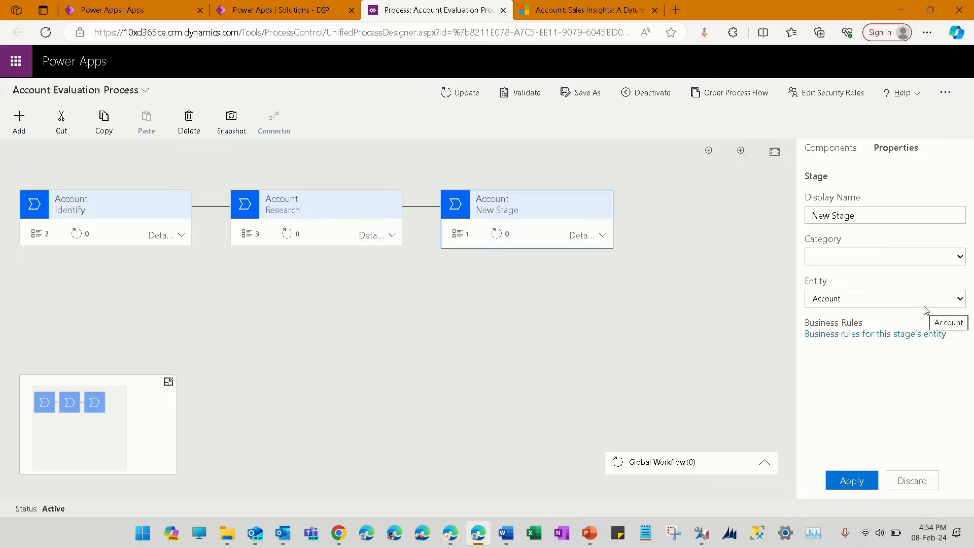
pyautogui.click(959, 257)
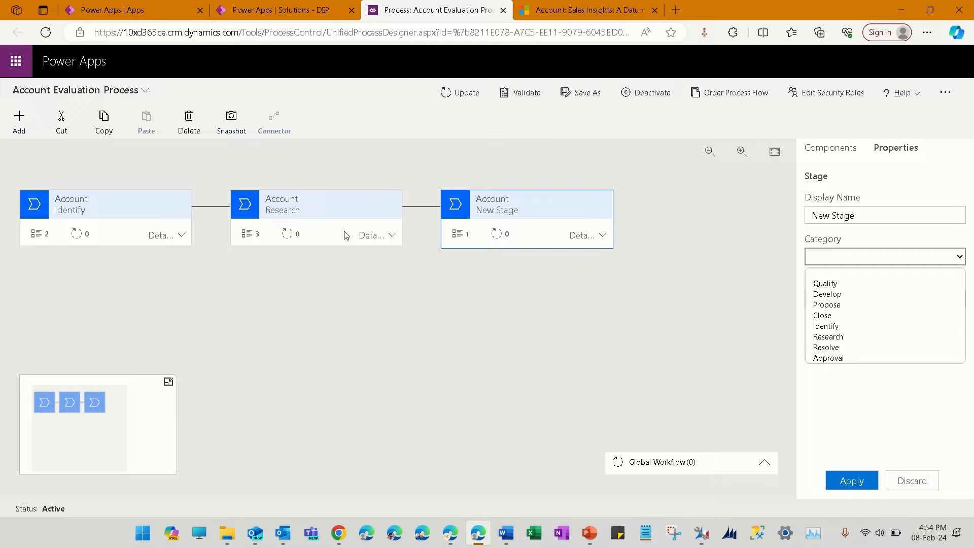
pyautogui.click(867, 295)
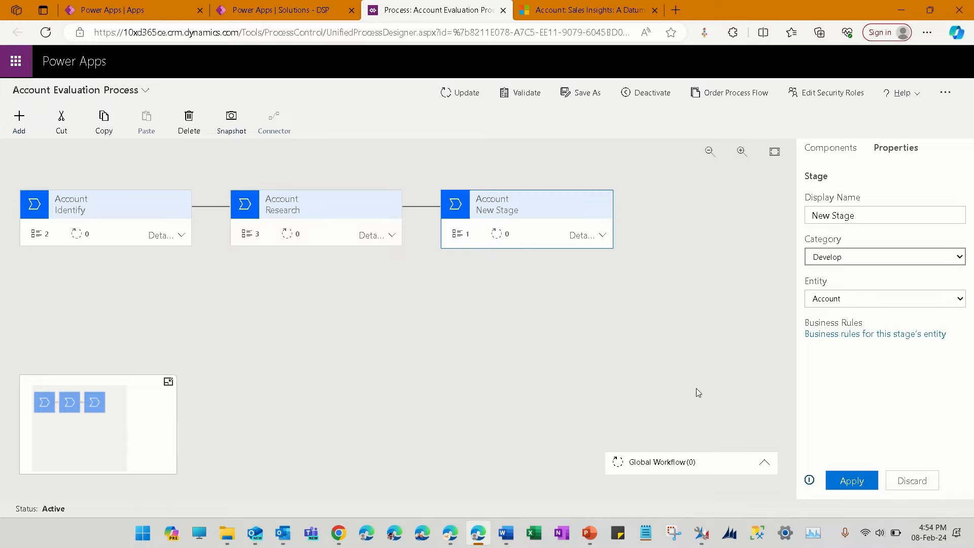
pyautogui.click(859, 485)
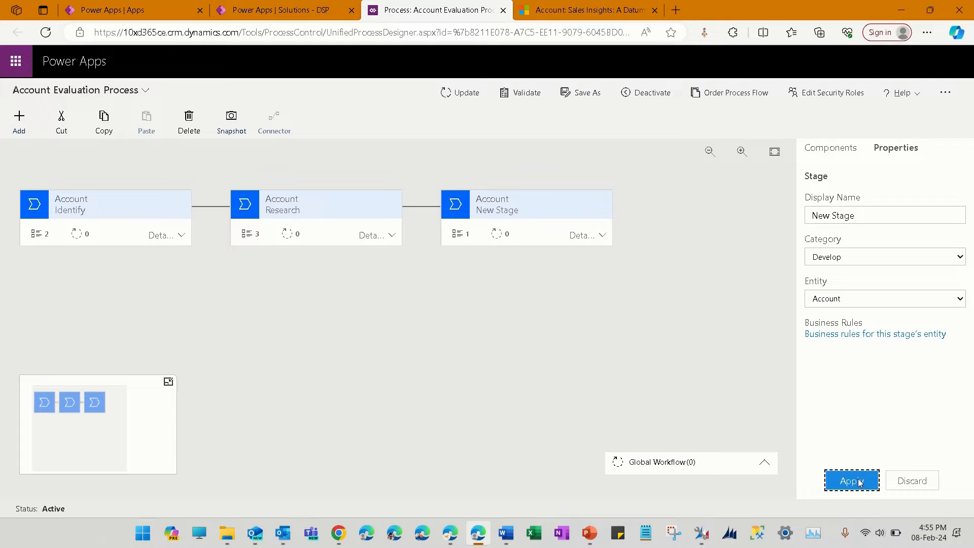
# Rename the new stage's display name to Develop and apply it
pyautogui.moveTo(858, 217); pyautogui.dragTo(785, 212)
pyautogui.write('D')
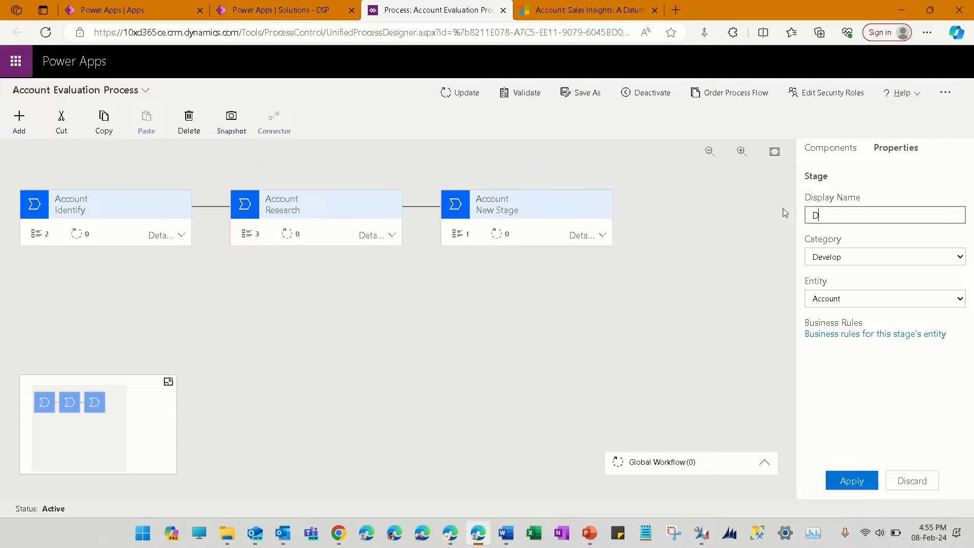
pyautogui.write('evelop')
pyautogui.click(862, 482)
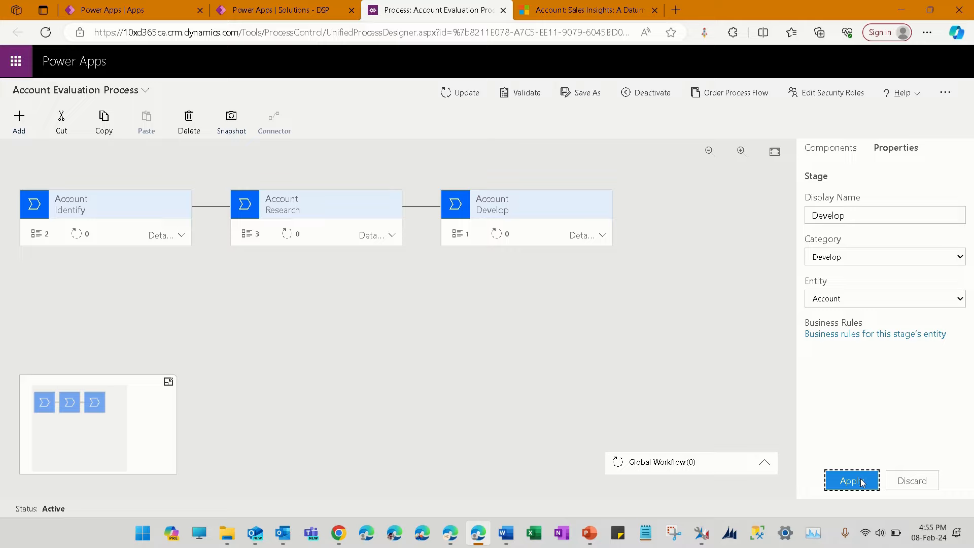
# Expand the details of the Identify and Research stages to review their data steps
pyautogui.click(133, 205)
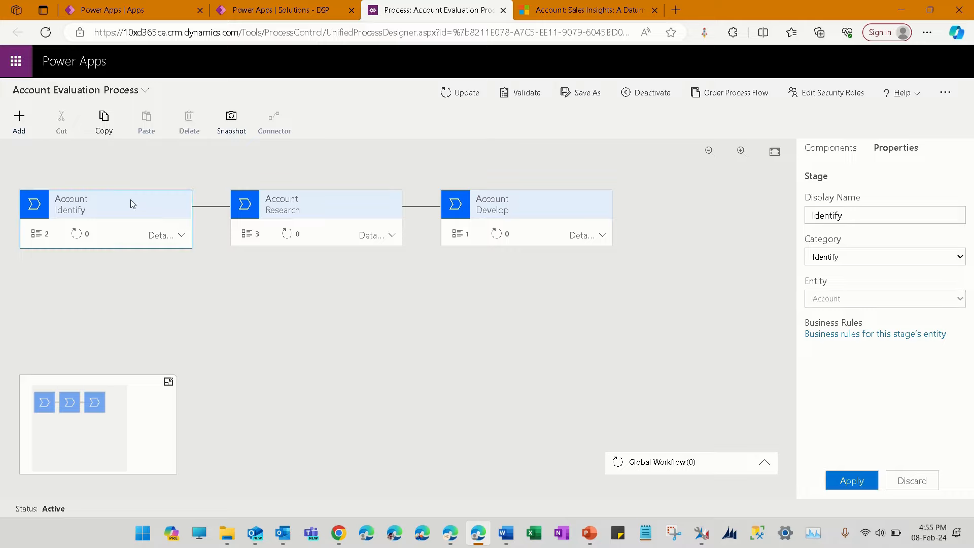
pyautogui.click(182, 235)
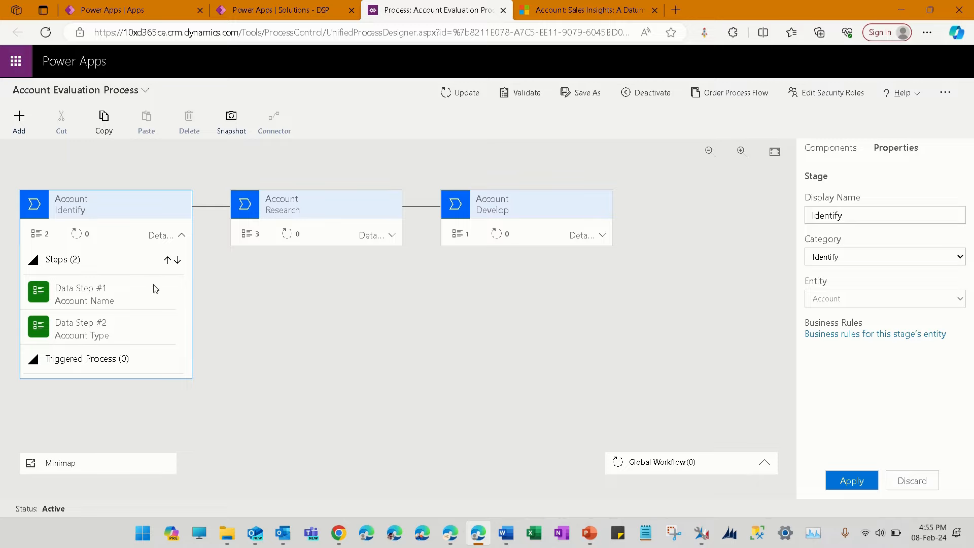
pyautogui.click(393, 236)
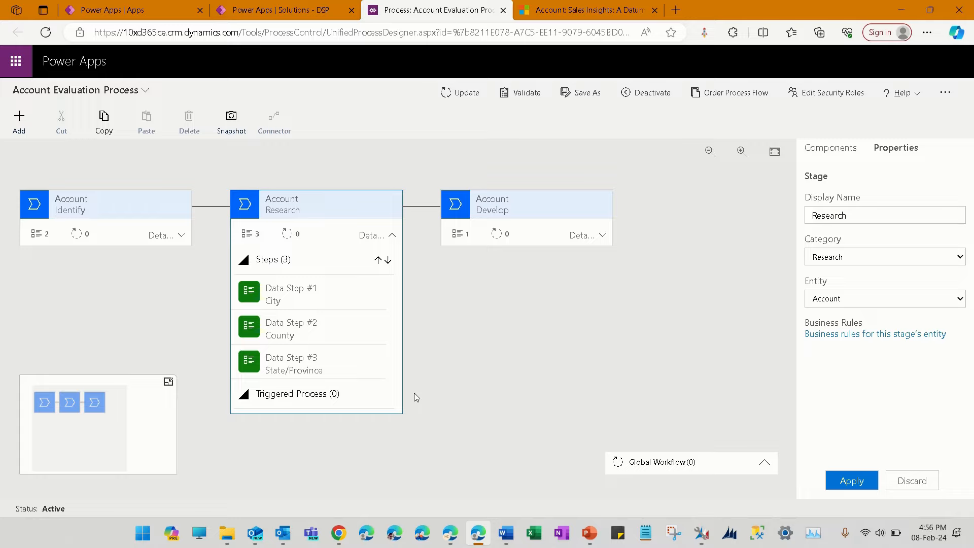
# Set the data field of the Develop stage's first data step to Credit Limit and apply it
pyautogui.click(604, 236)
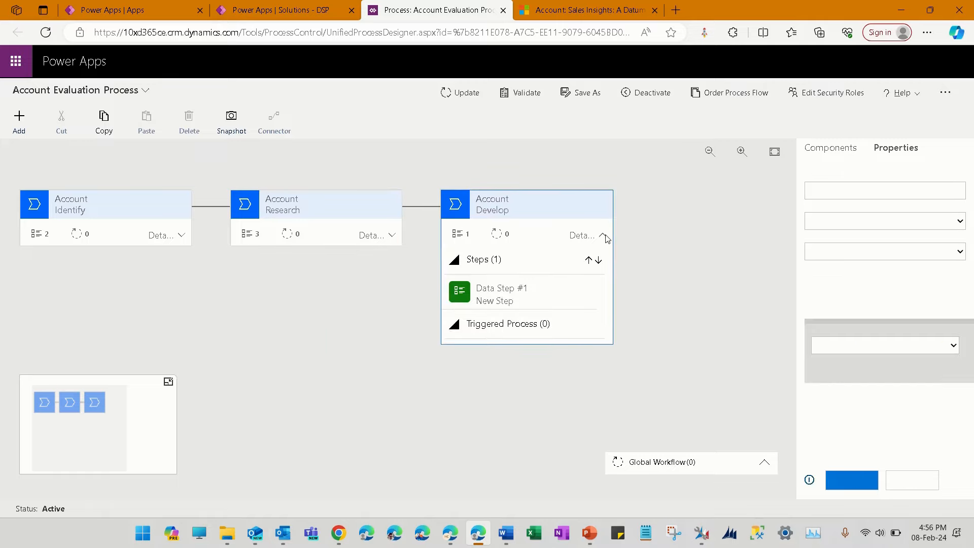
pyautogui.click(541, 305)
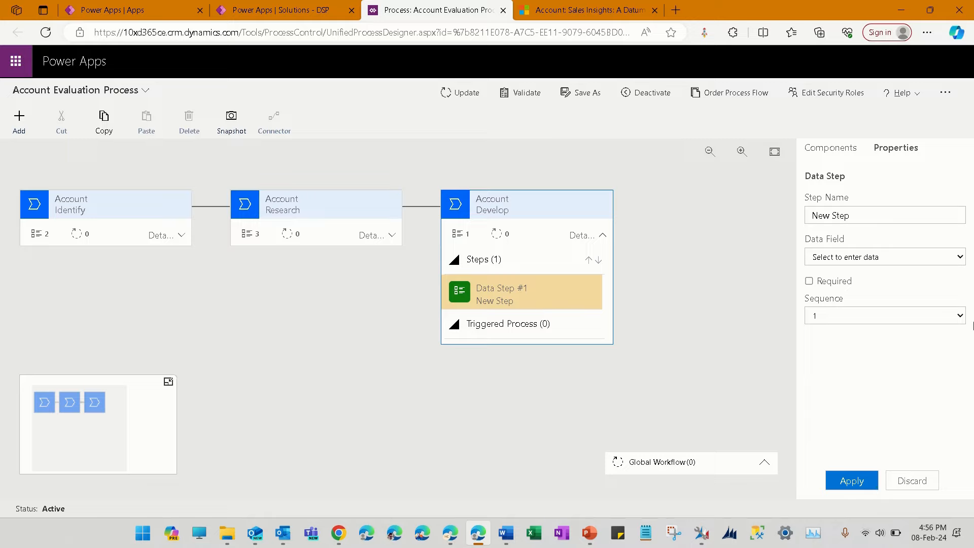
pyautogui.click(950, 258)
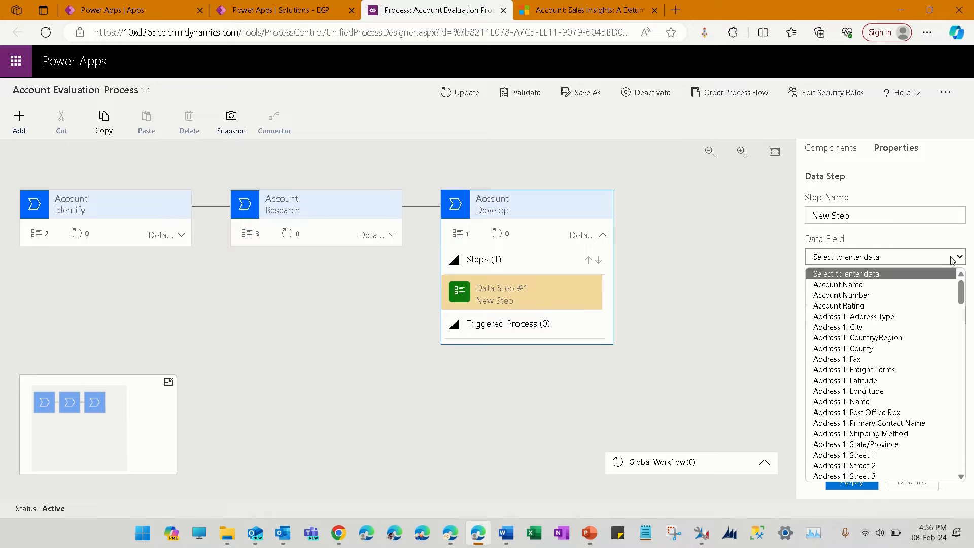
pyautogui.scroll(-6, 941, 299)
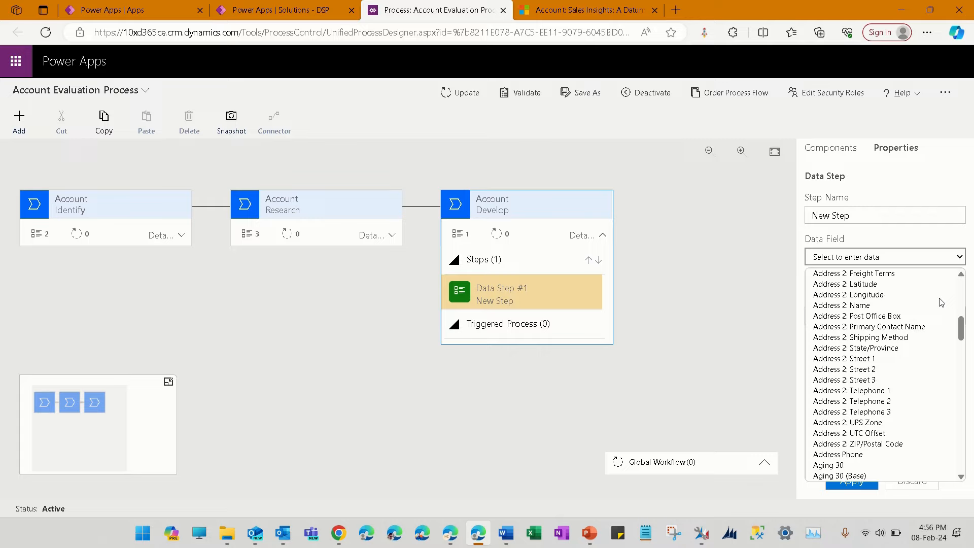
pyautogui.scroll(-5, 941, 303)
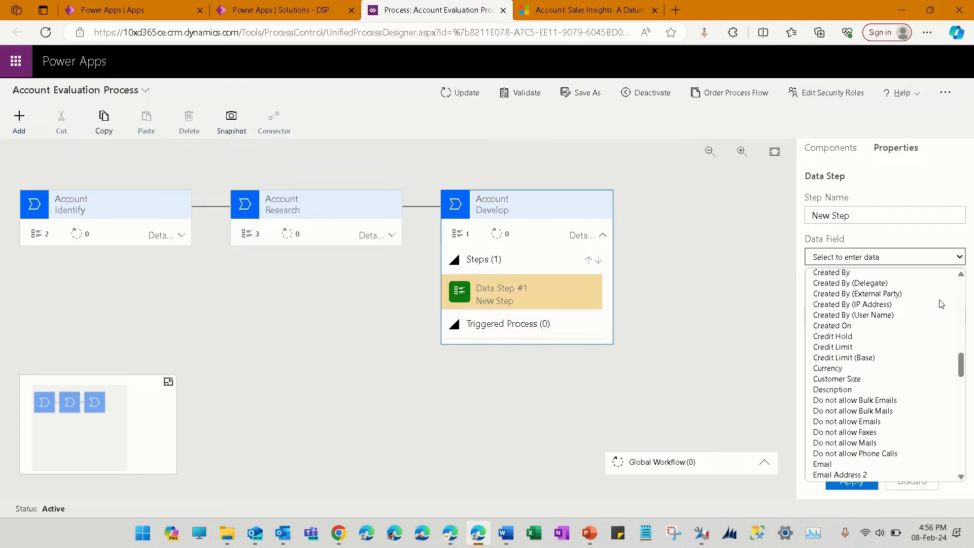
pyautogui.click(934, 350)
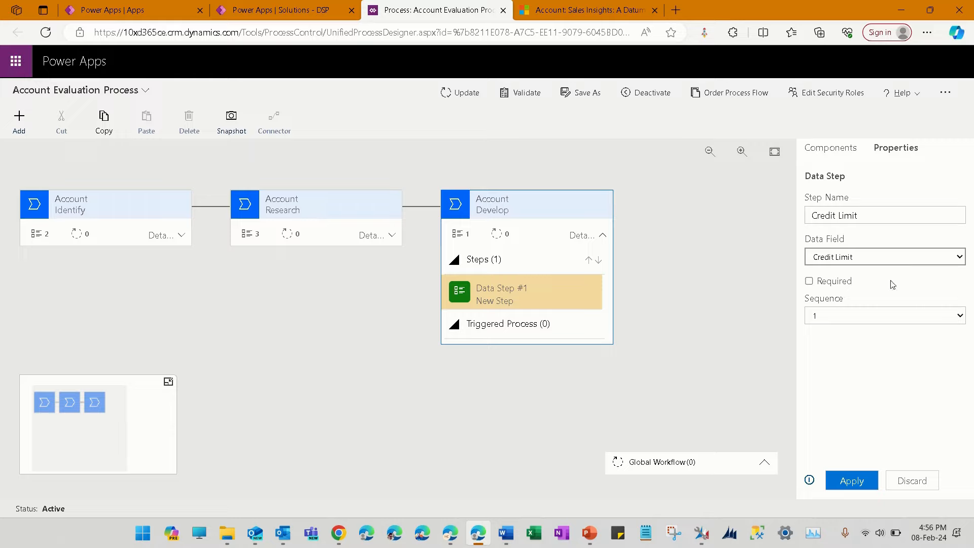
pyautogui.click(863, 485)
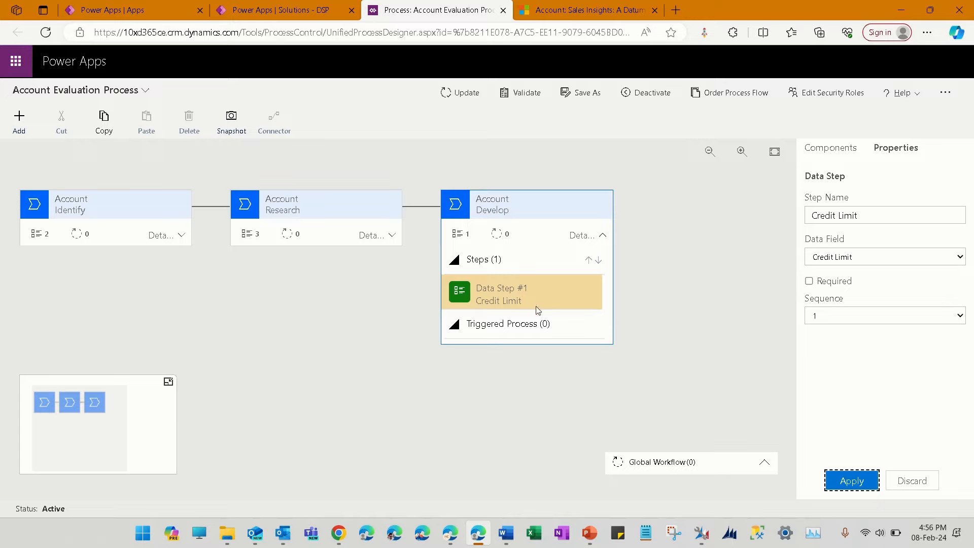
# Add a second data step below Credit Limit in the Develop stage
pyautogui.click(841, 151)
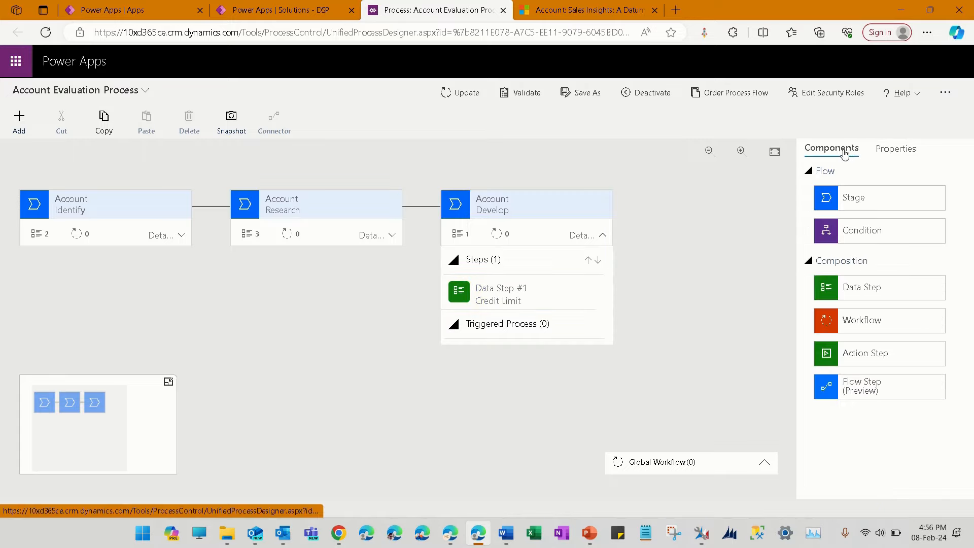
pyautogui.moveTo(862, 294); pyautogui.dragTo(463, 329)
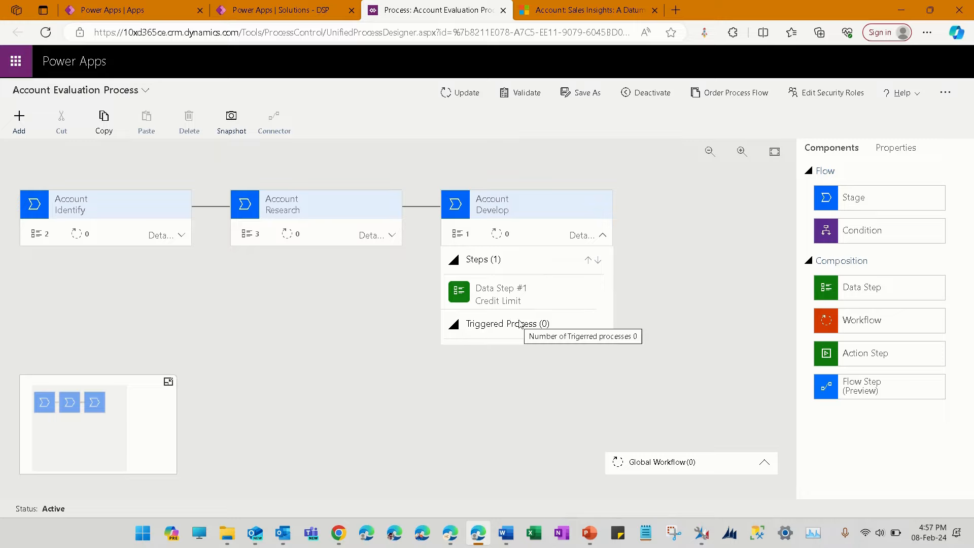
pyautogui.moveTo(841, 298); pyautogui.dragTo(481, 315)
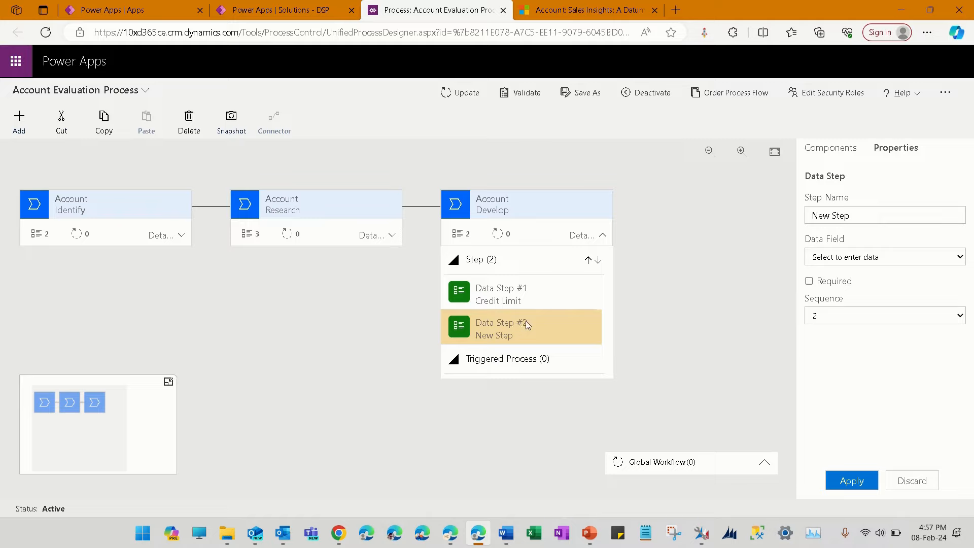
# Set the second data step's data field to Shipping Method and apply the change
pyautogui.click(895, 256)
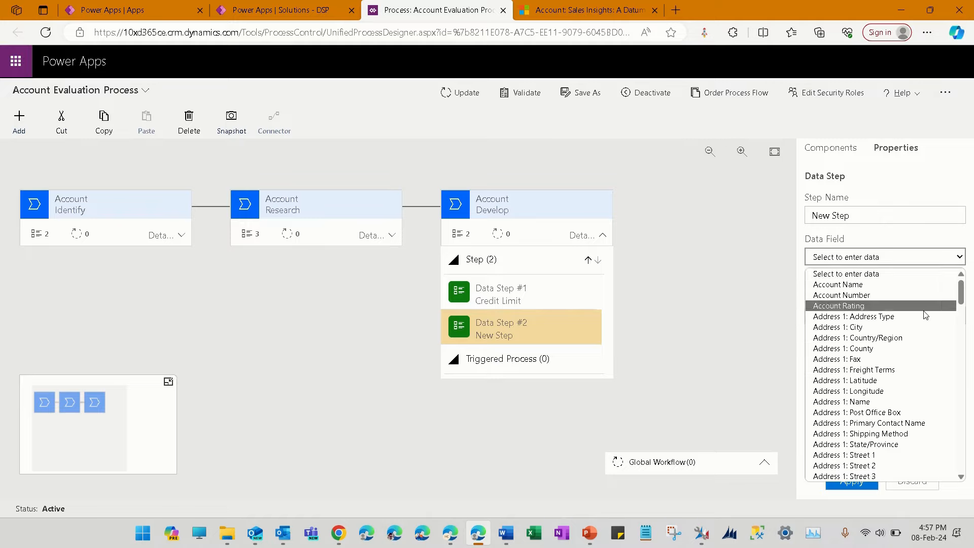
pyautogui.scroll(-10, 941, 335)
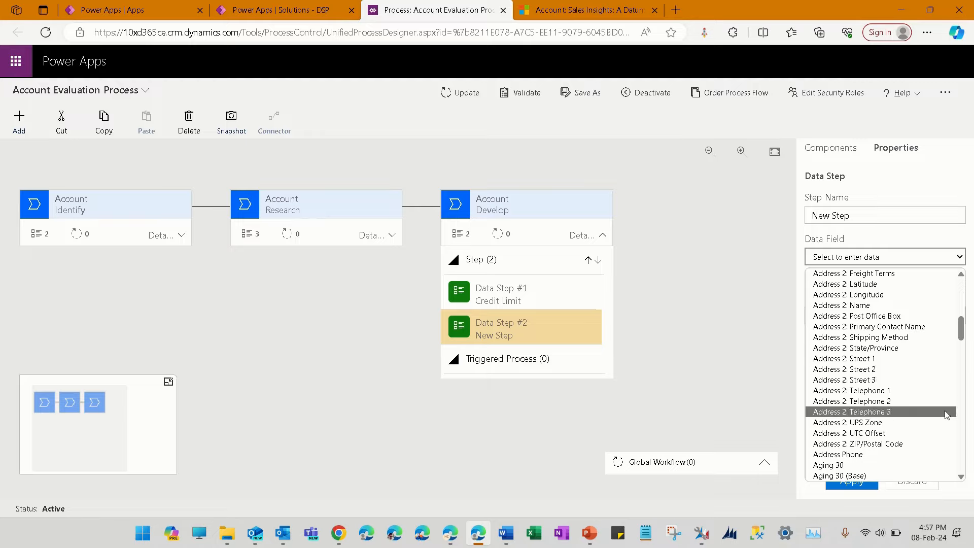
pyautogui.scroll(-6, 937, 341)
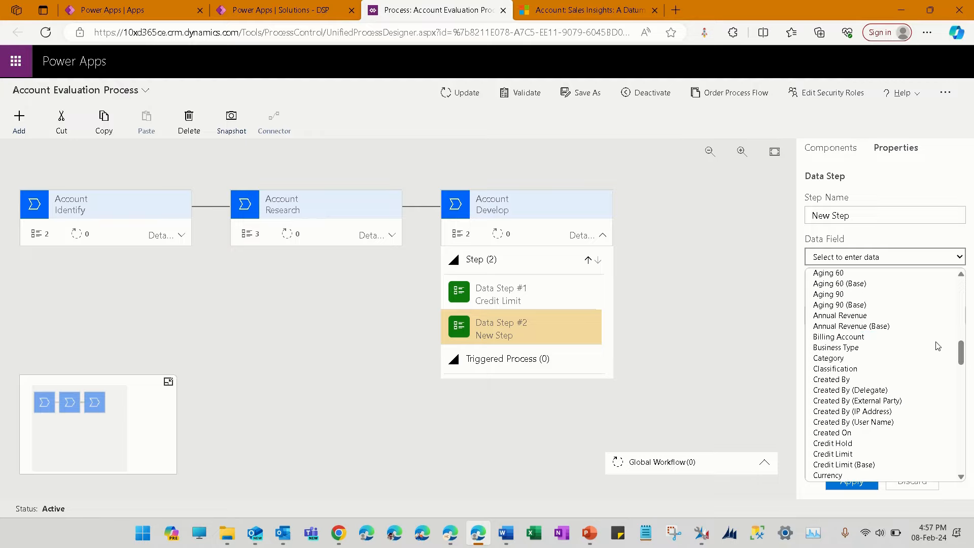
pyautogui.press('s')
pyautogui.press('Down')
pyautogui.press('Down')
pyautogui.press('Down')
pyautogui.press('Down')
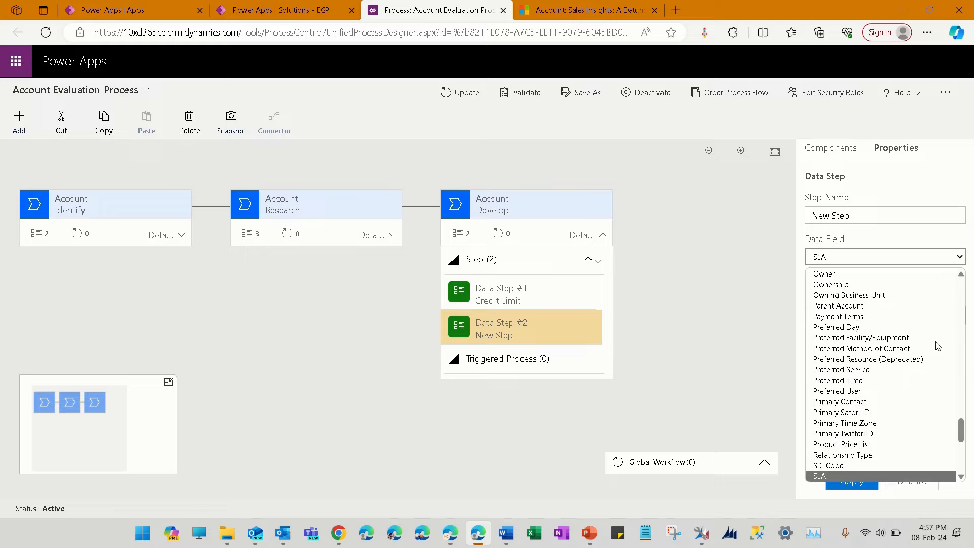
pyautogui.press('Down')
pyautogui.press('Down')
pyautogui.press('Down')
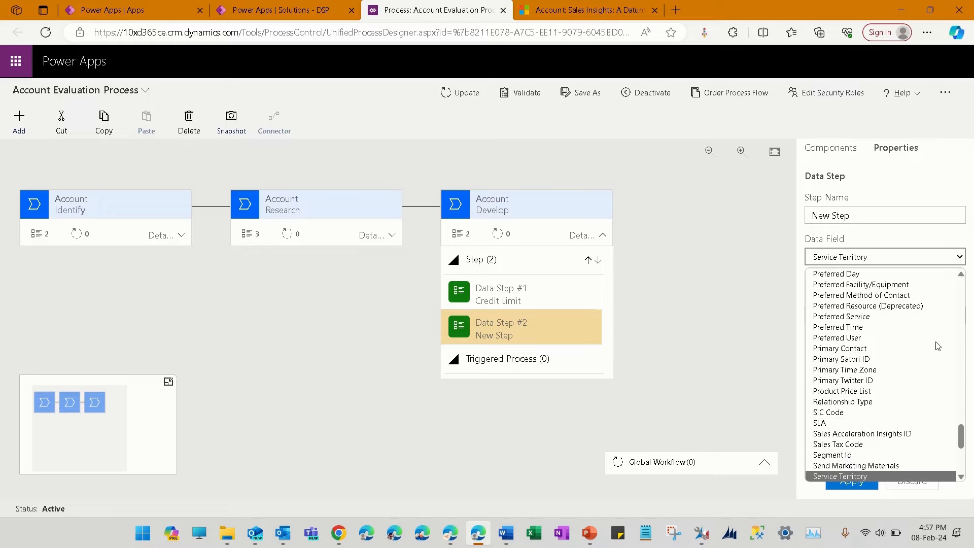
pyautogui.press('Down')
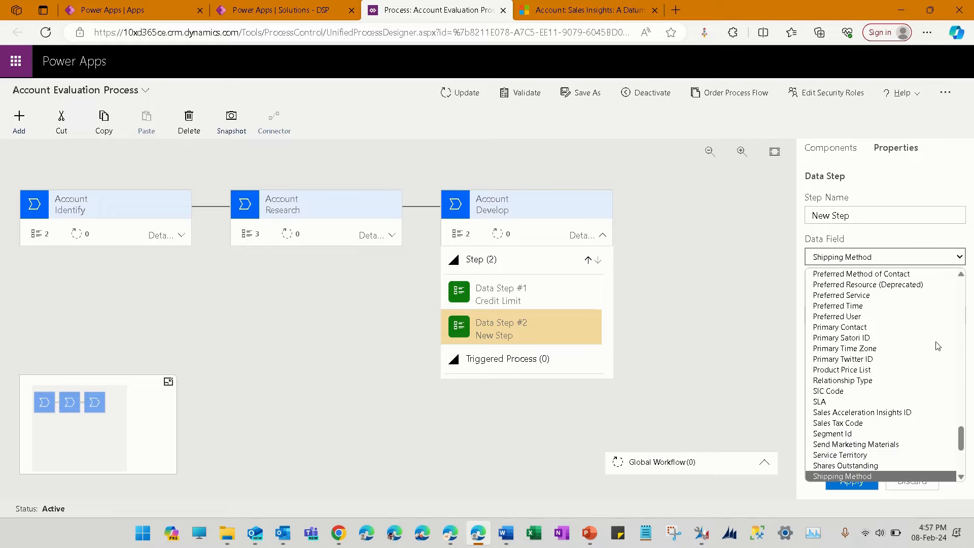
pyautogui.click(921, 475)
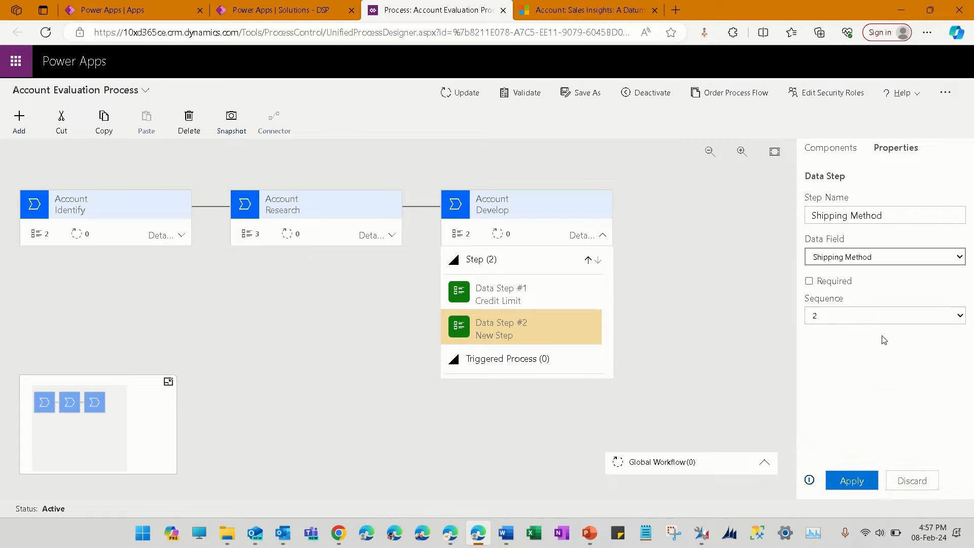
pyautogui.click(864, 482)
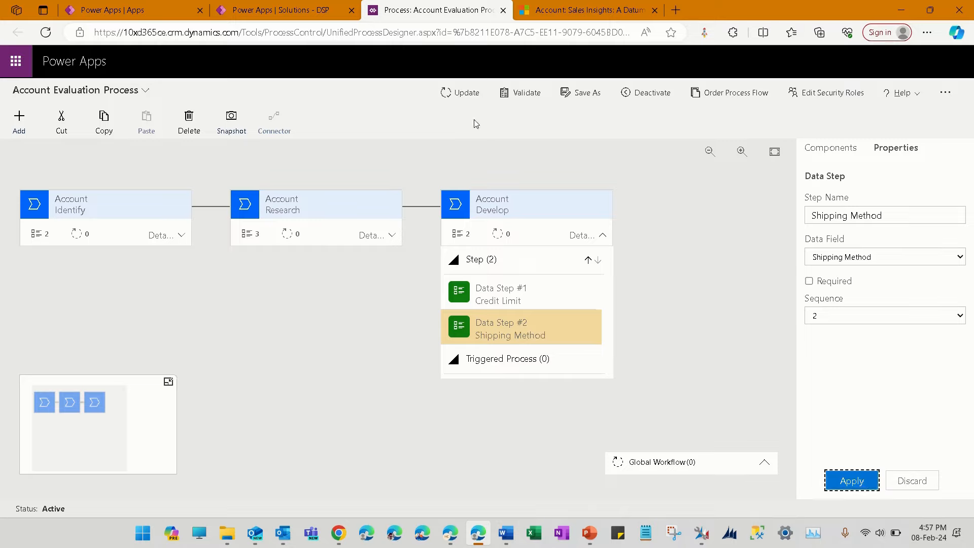
# Update the Account Evaluation Process with the new Develop stage and deselect its data step
pyautogui.click(457, 93)
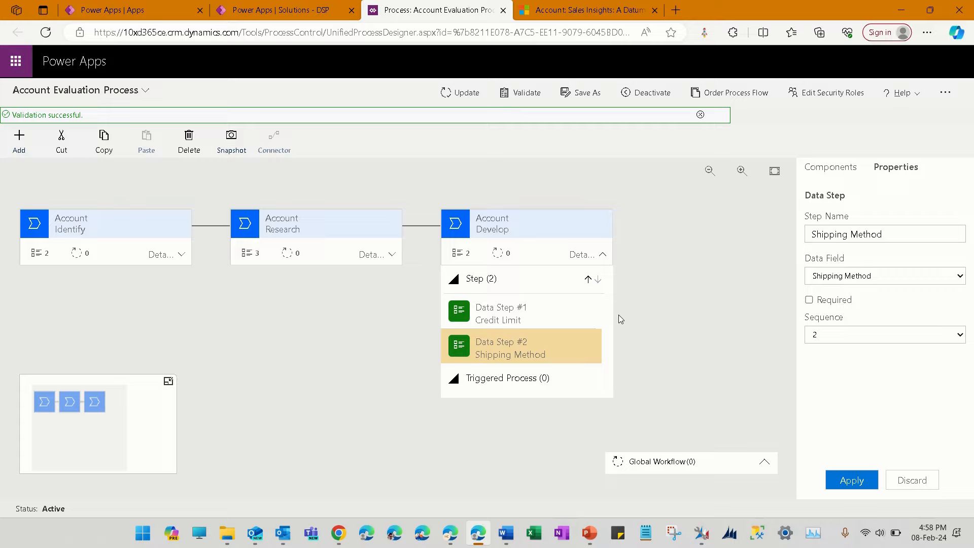
pyautogui.click(712, 326)
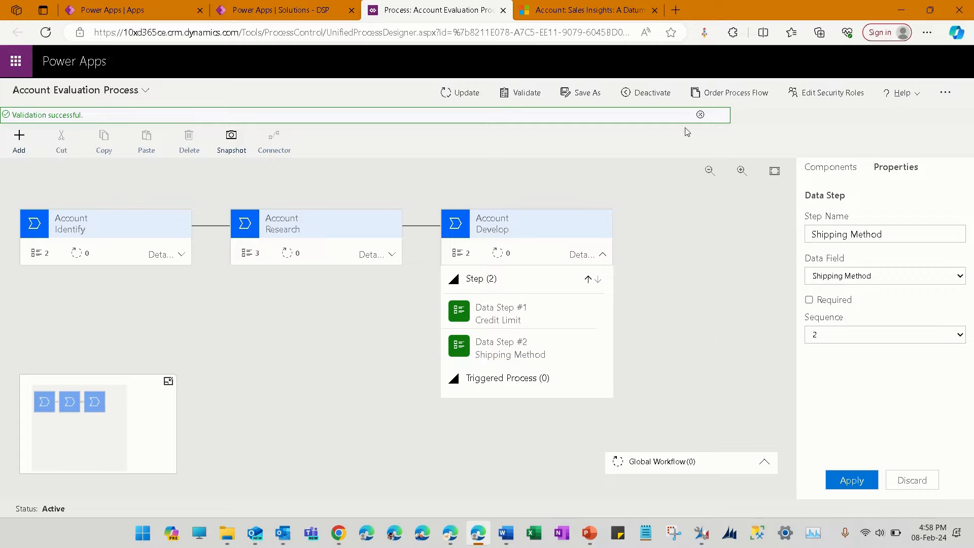
# Switch to the A Datum Corporation account in Sales Hub and reload it with an emptied cache and hard refresh
pyautogui.click(588, 13)
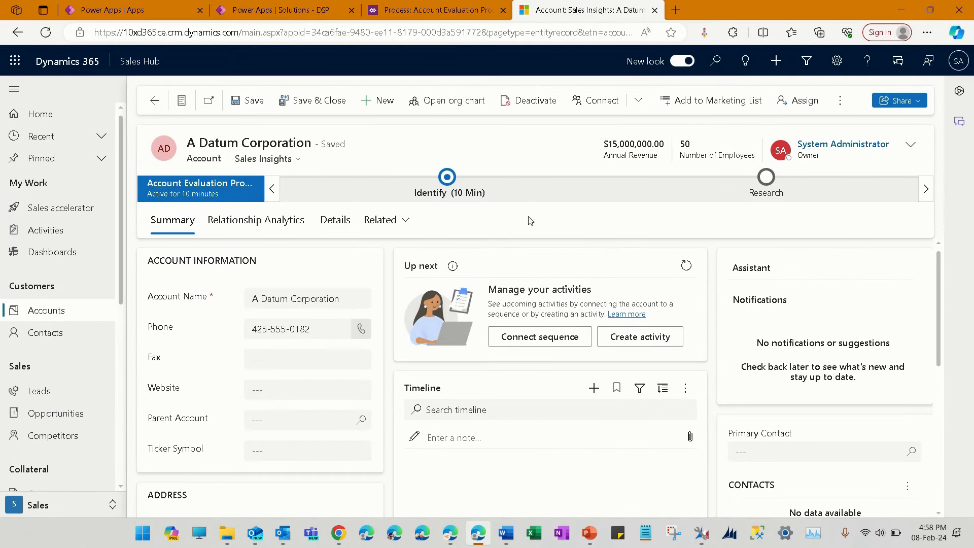
pyautogui.press('F12')
pyautogui.rightClick(45, 32)
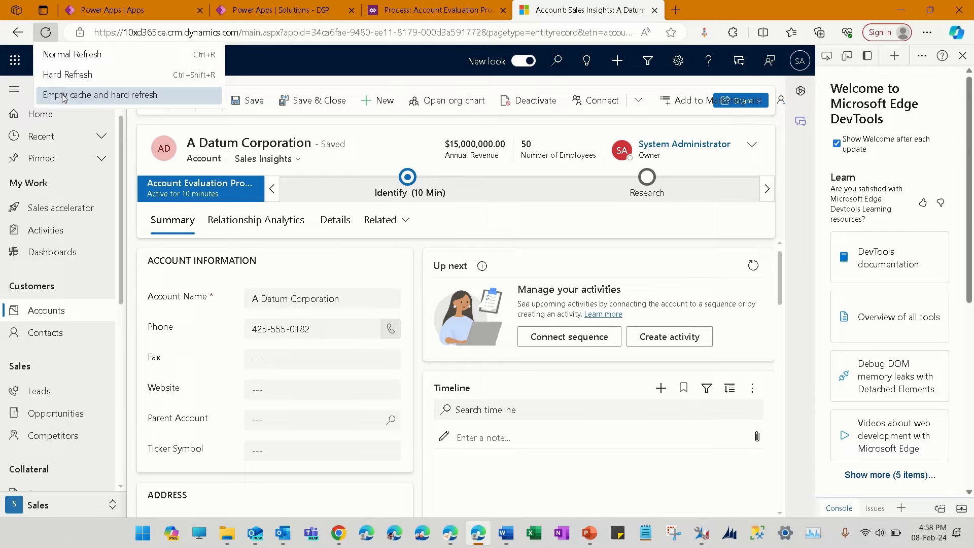
pyautogui.click(64, 95)
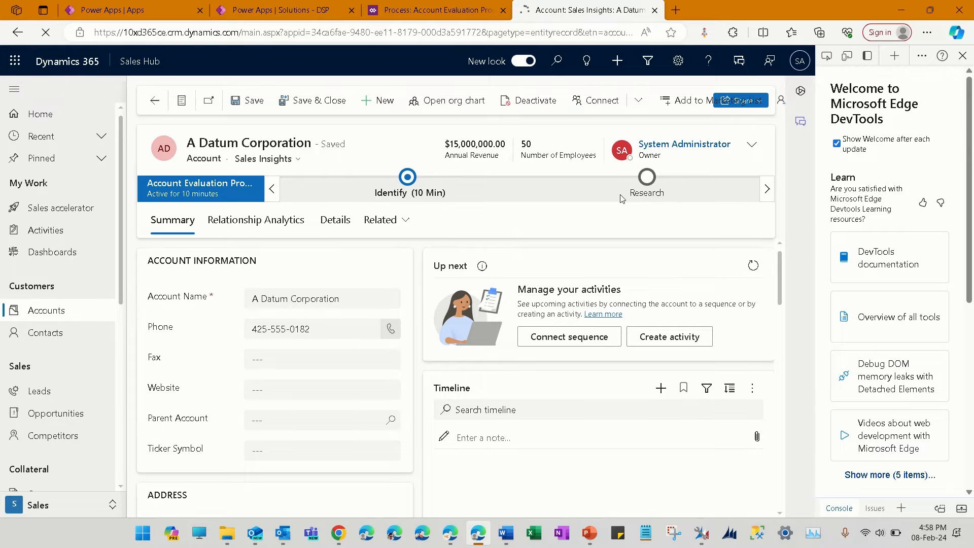
pyautogui.press('F12')
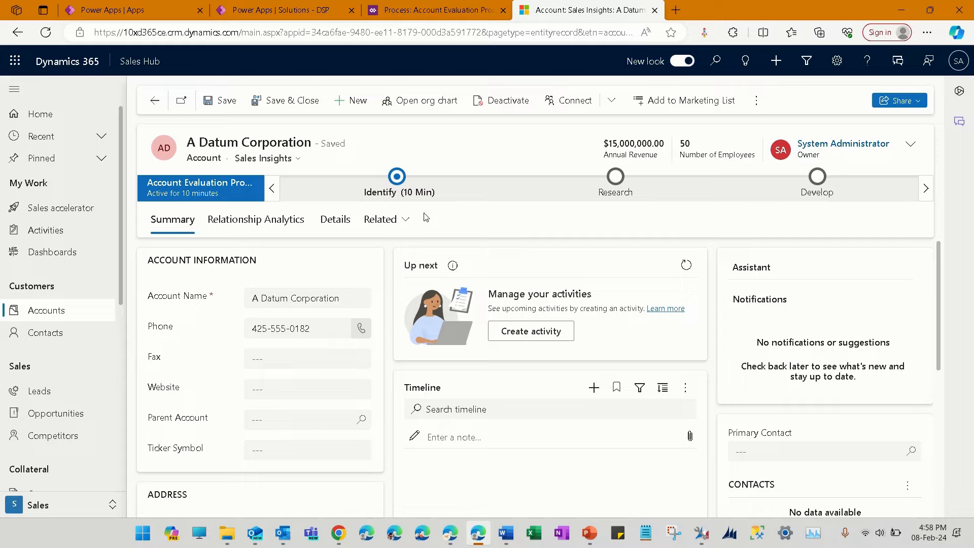
# View the Identify stage's fields in the account's process flow, then close them without advancing the stage
pyautogui.click(398, 180)
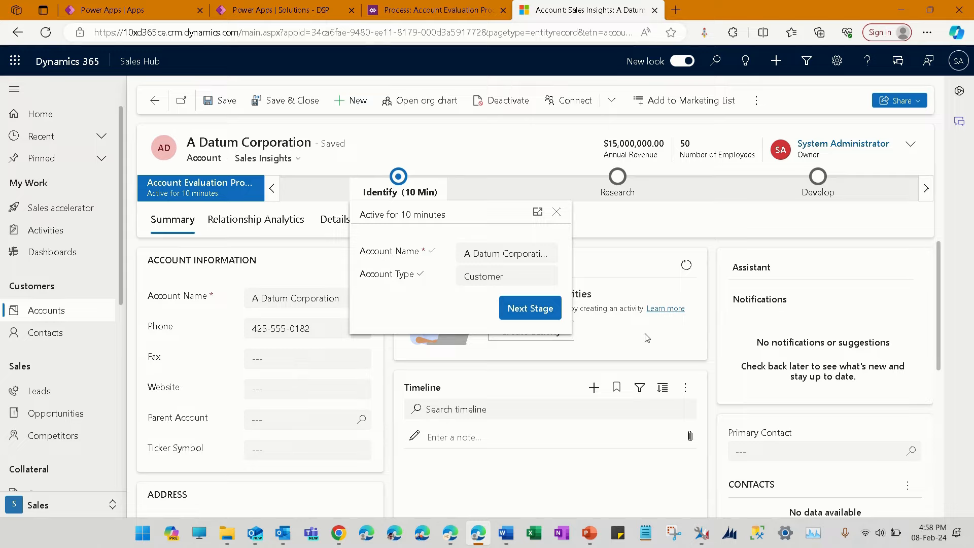
pyautogui.click(644, 245)
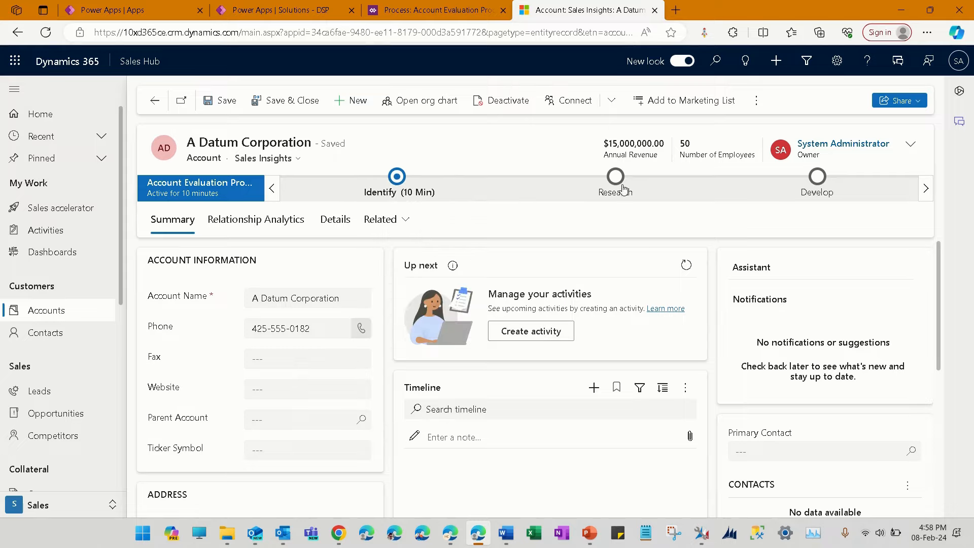
# View the Research stage's fields in the account's process flow, close them, and open the Develop stage
pyautogui.click(619, 188)
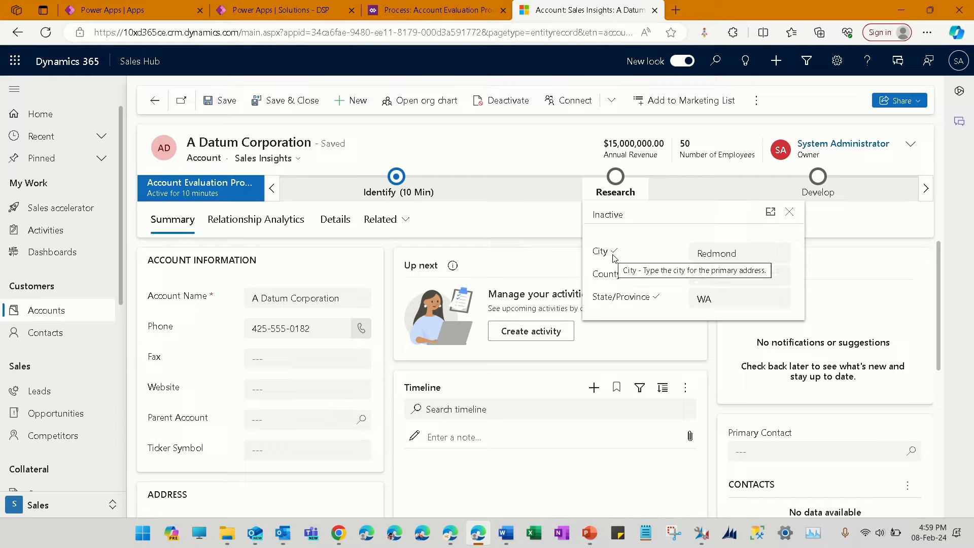
pyautogui.click(841, 223)
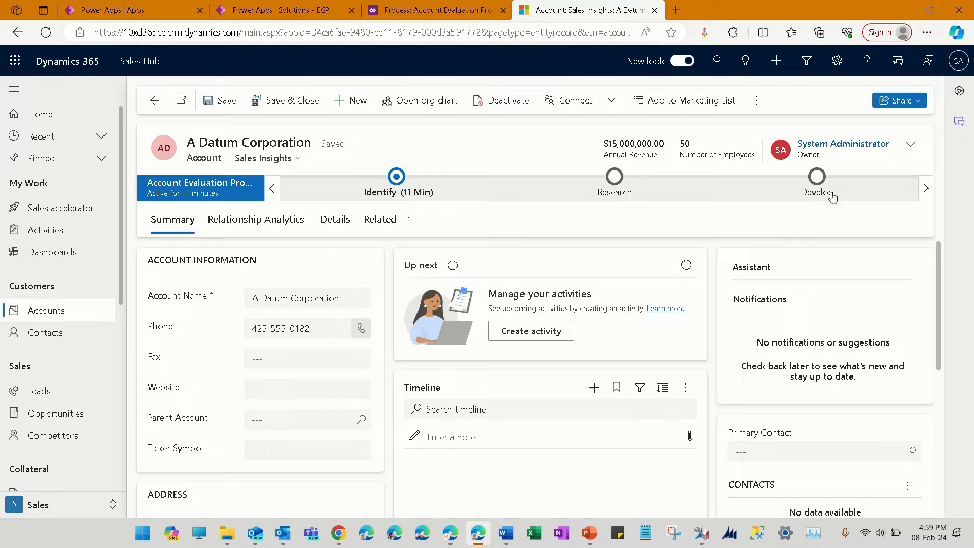
pyautogui.click(829, 192)
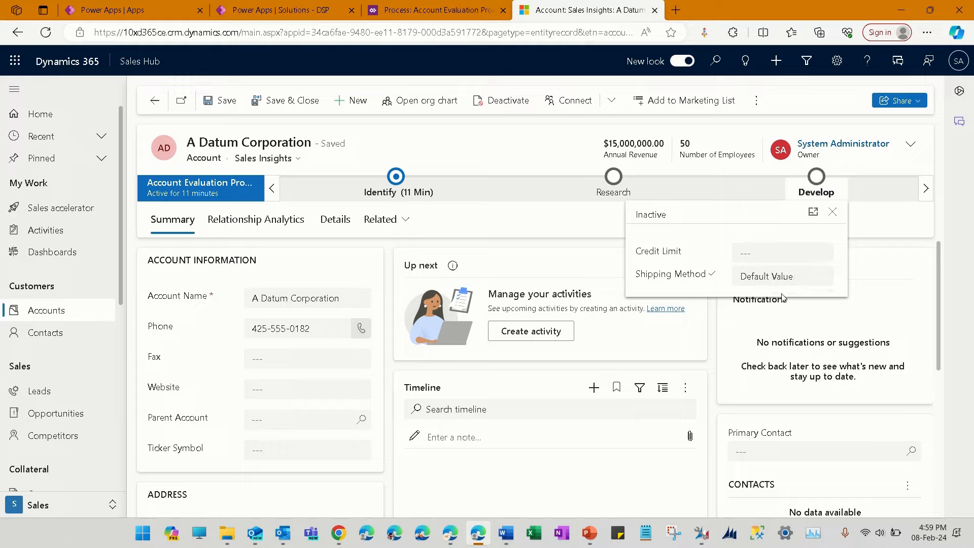
# Clear the Develop stage's Shipping Method, set its Credit Limit to 500000, and save the account
pyautogui.click(811, 283)
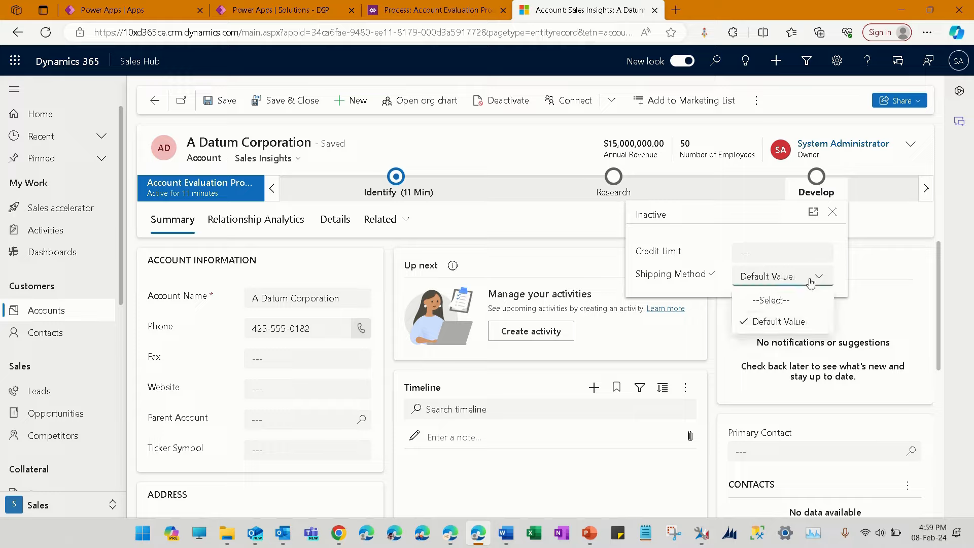
pyautogui.click(804, 307)
pyautogui.click(783, 257)
pyautogui.write('500000')
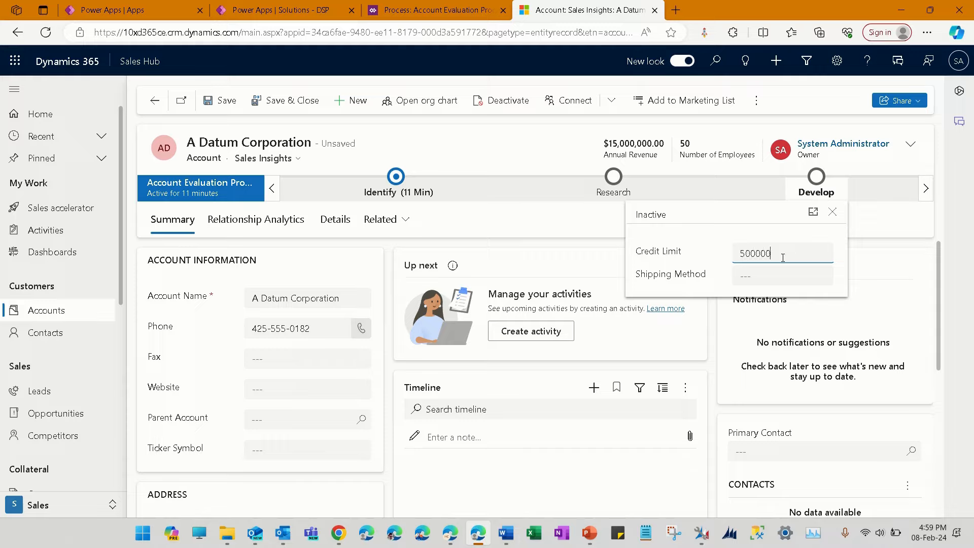
pyautogui.press('Tab')
pyautogui.click(592, 226)
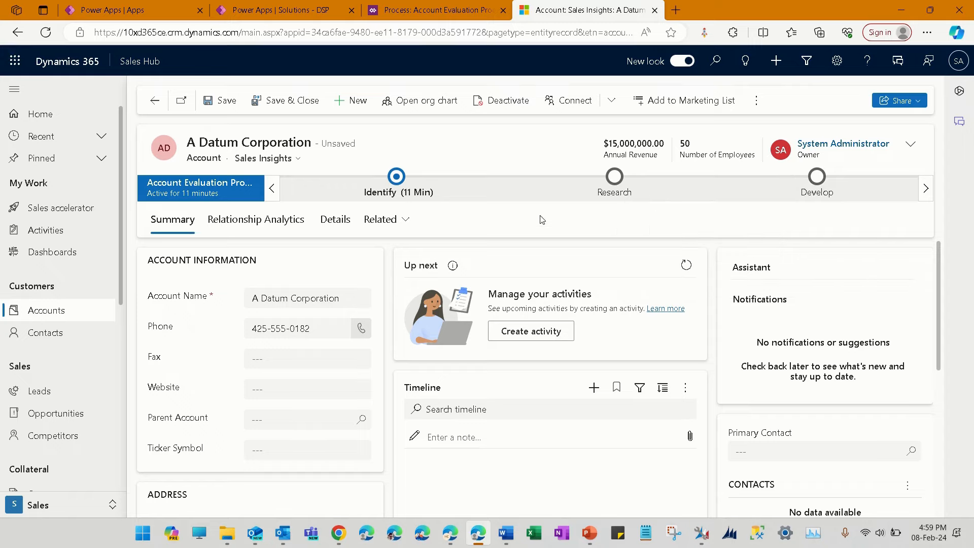
pyautogui.click(219, 101)
# Switch to the Account Evaluation Process designer and add a new stage after Develop
pyautogui.click(424, 17)
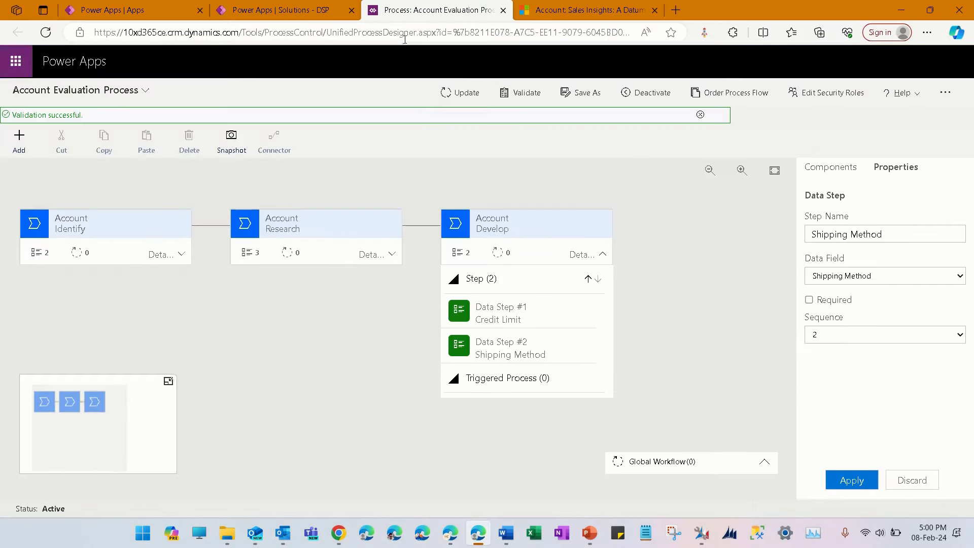
pyautogui.click(829, 172)
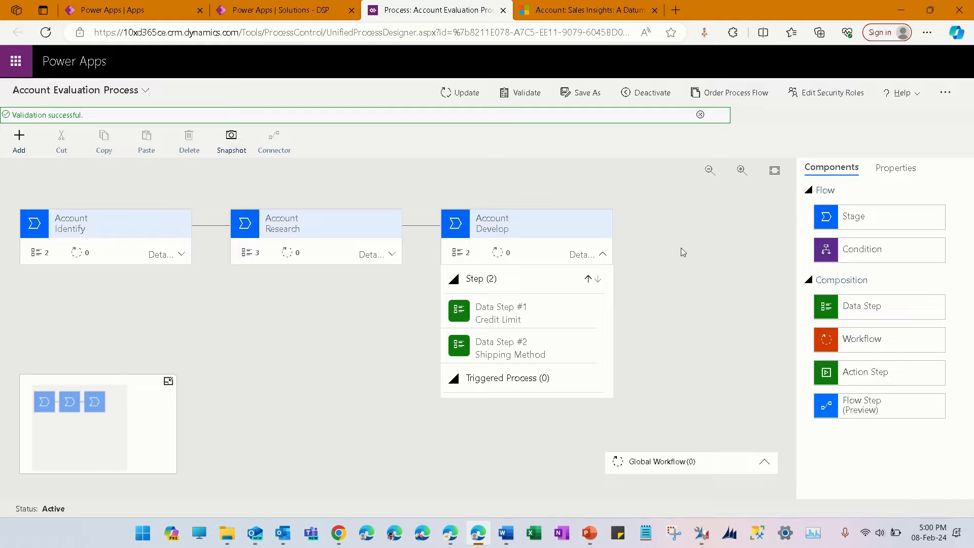
pyautogui.moveTo(840, 223); pyautogui.dragTo(629, 242)
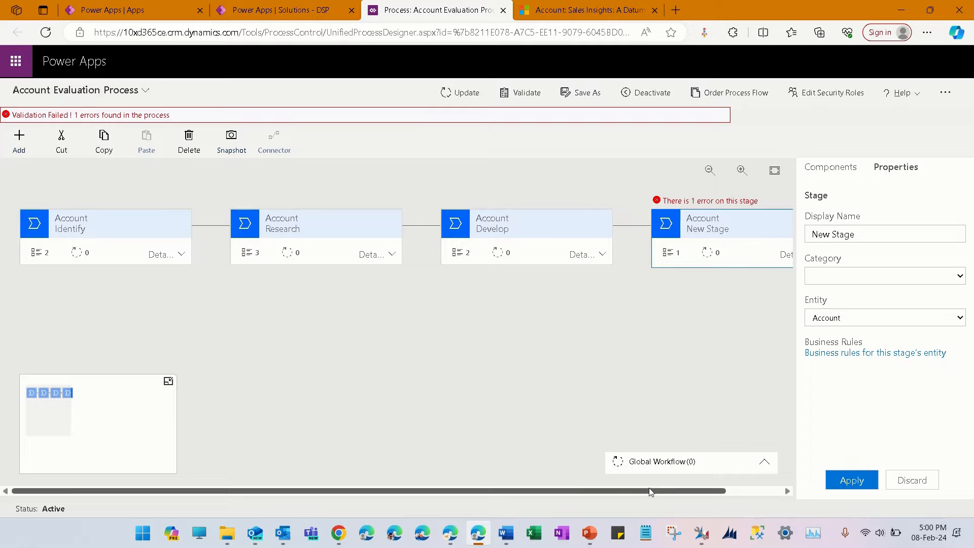
pyautogui.moveTo(650, 488); pyautogui.dragTo(750, 488)
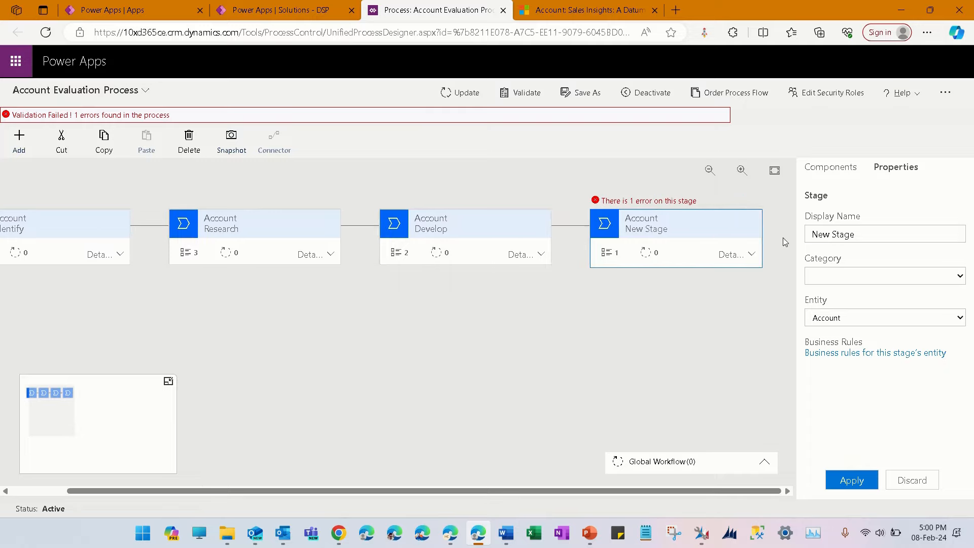
# Browse the entities available for the new stage, then close the list without choosing a different one
pyautogui.click(952, 323)
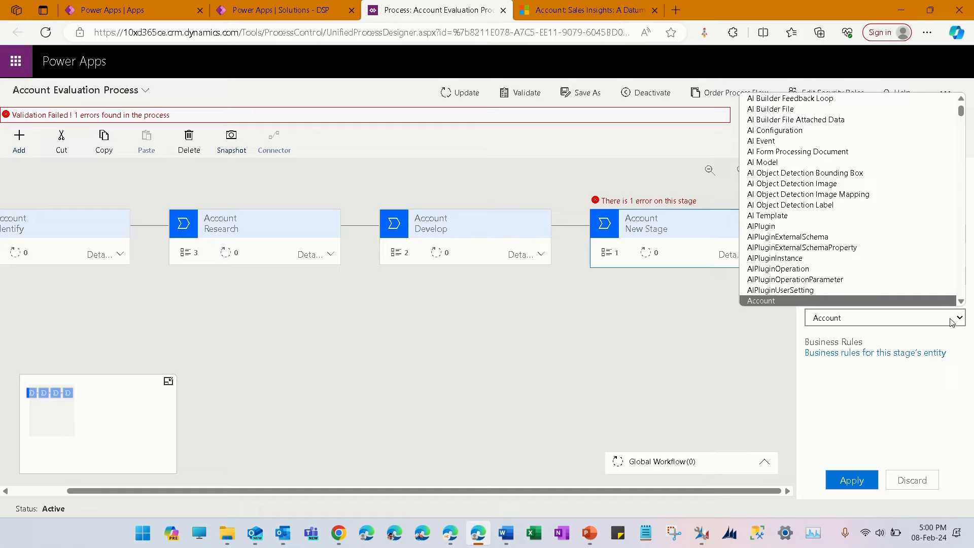
pyautogui.click(952, 321)
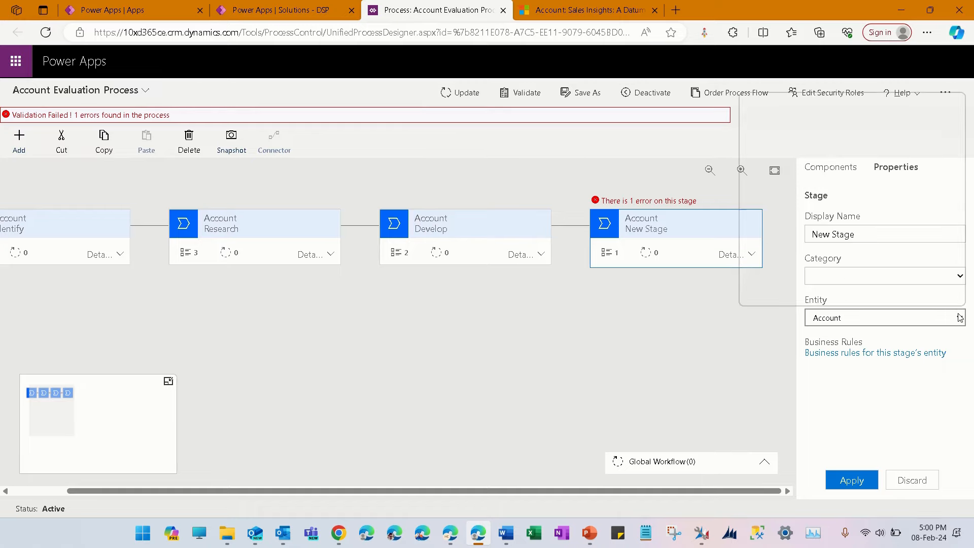
pyautogui.click(958, 318)
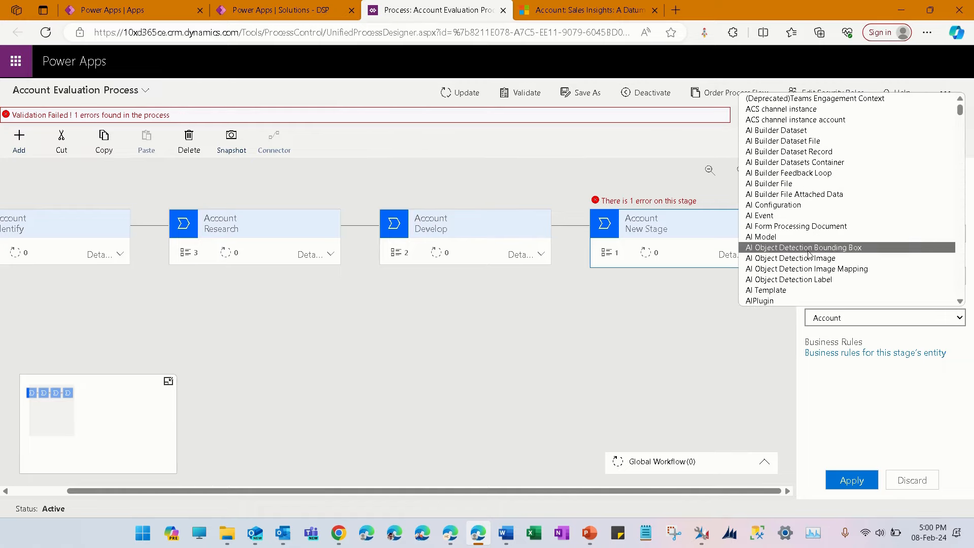
pyautogui.scroll(-10, 809, 255)
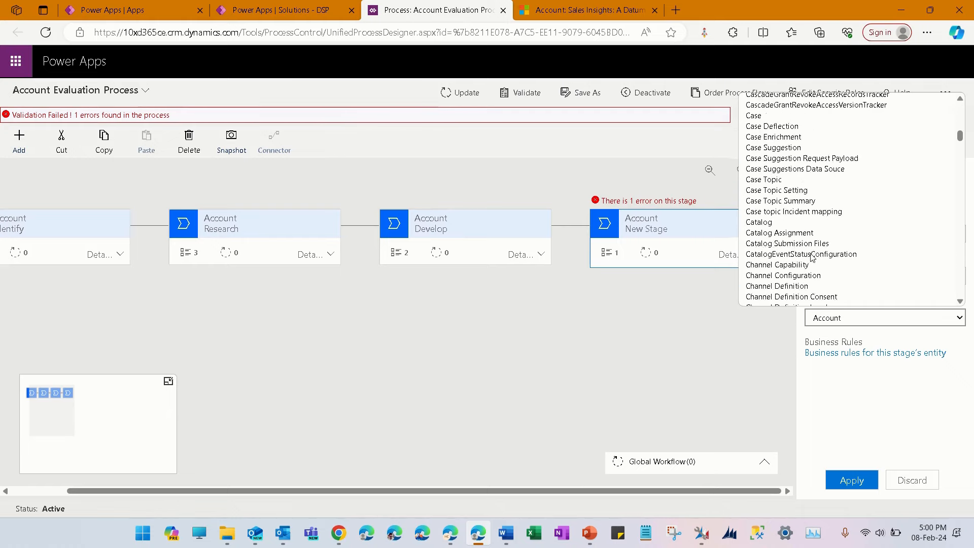
pyautogui.scroll(-8, 811, 257)
pyautogui.click(726, 361)
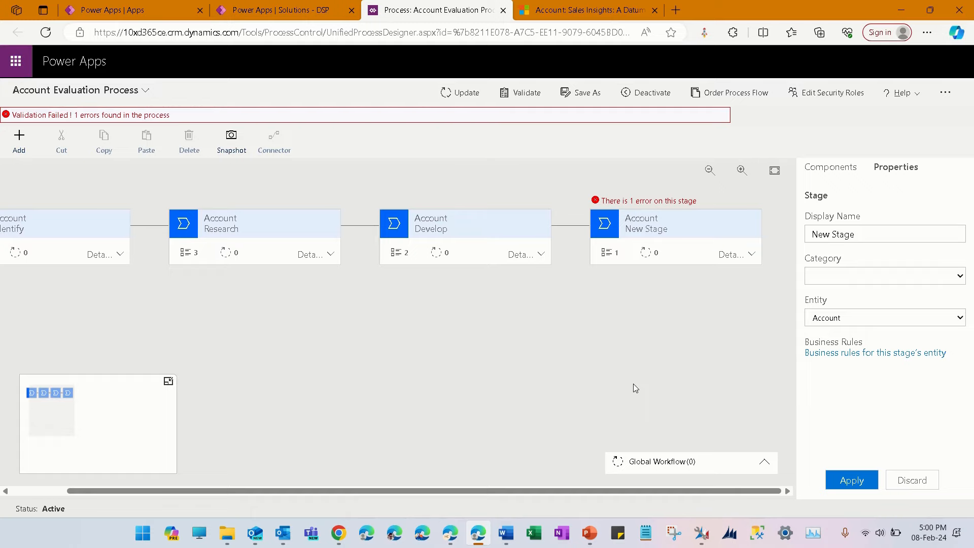
pyautogui.click(624, 9)
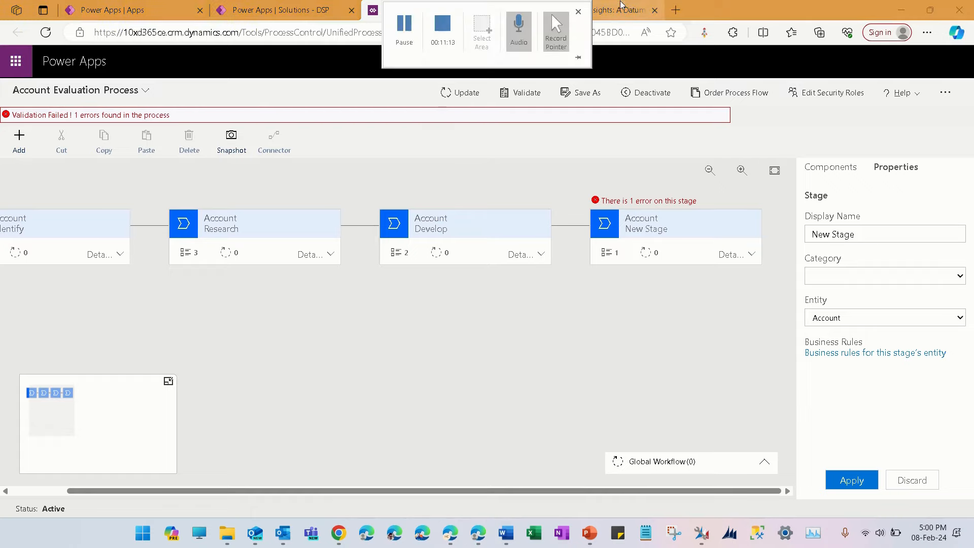